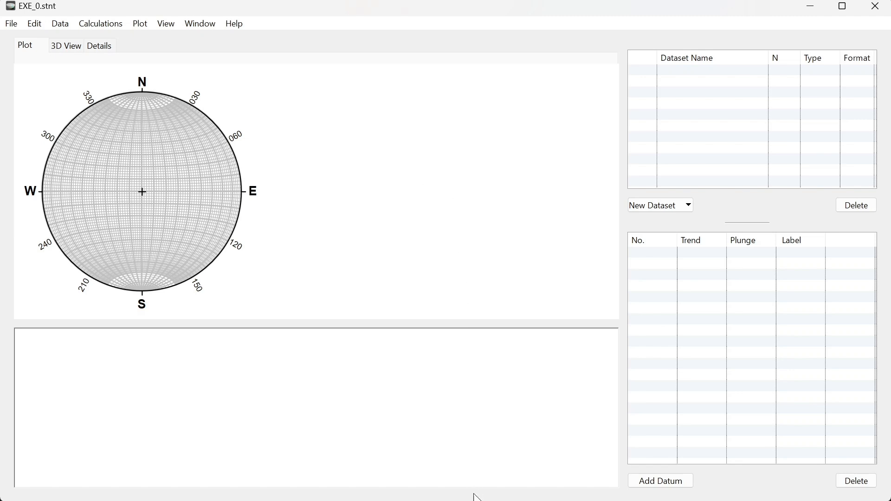
# - Switch to Chrome, search Google for "stereonet software" and open the Stereonet web page from the results
pyautogui.click(424, 485)
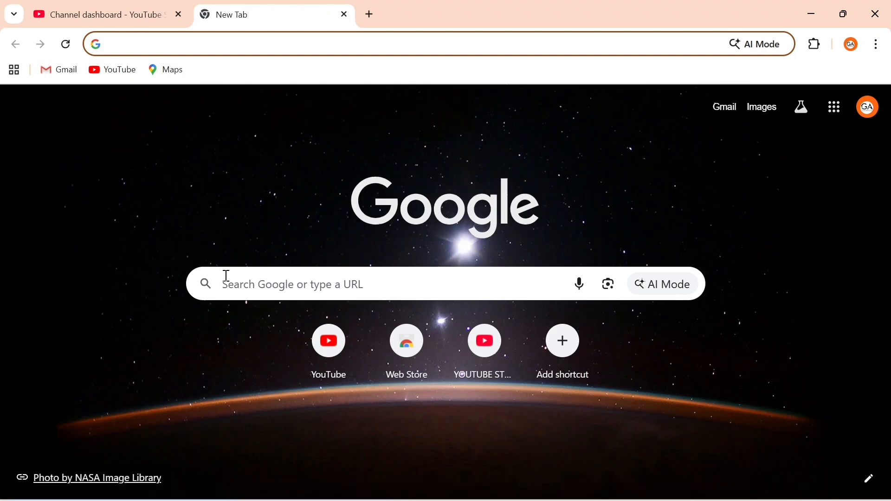
pyautogui.click(227, 276)
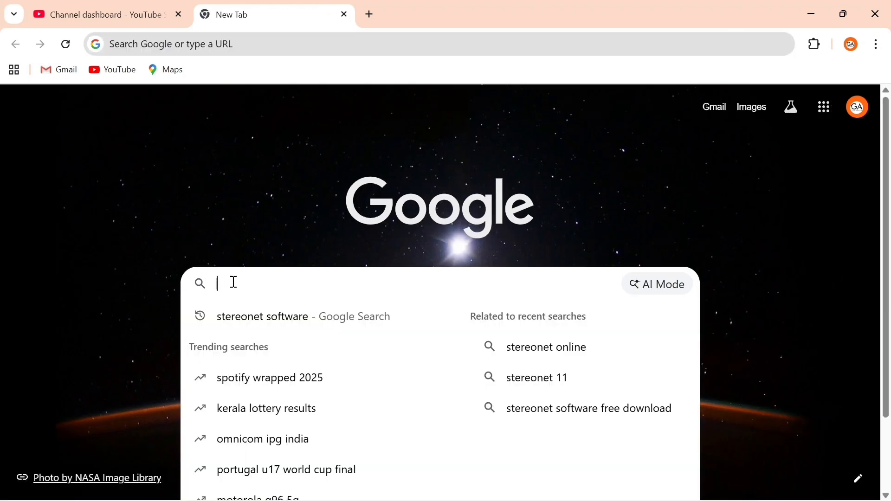
pyautogui.click(265, 316)
pyautogui.scroll(-2, 256, 303)
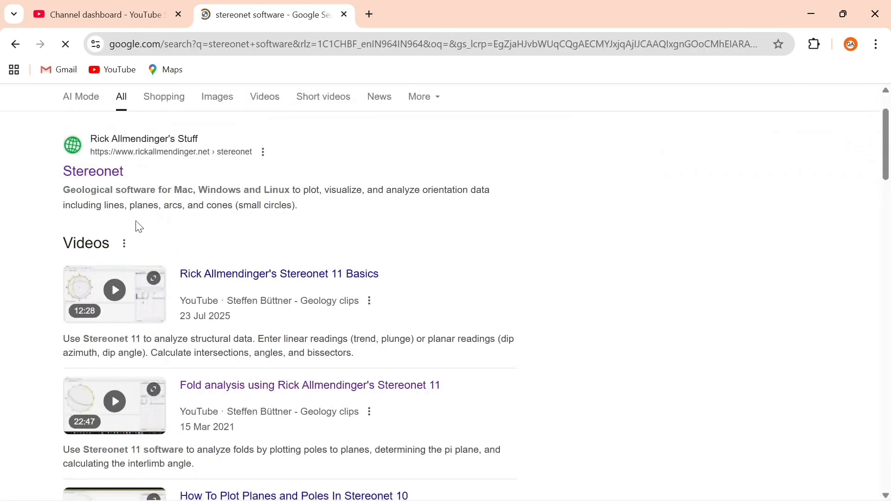
pyautogui.click(95, 175)
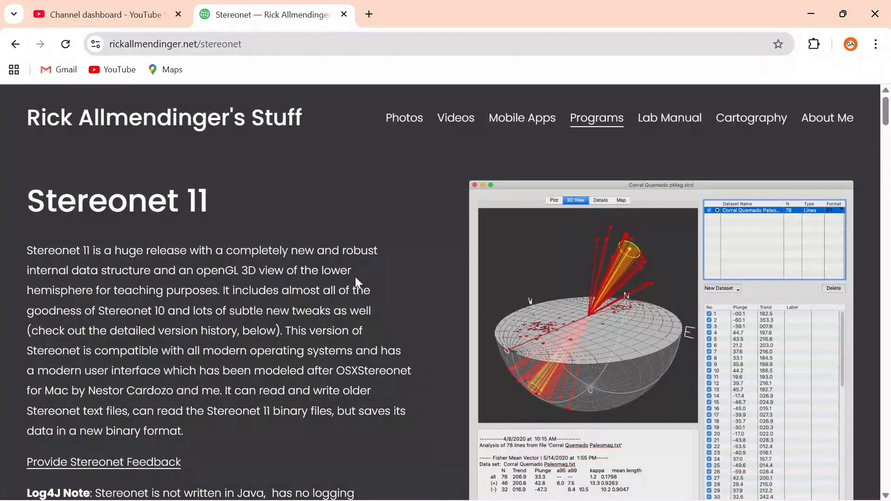
# - Examine the Mac, Windows and Linux download options and the version history on the page, and switch back to Stereonet
pyautogui.scroll(-3, 356, 277)
pyautogui.scroll(-5, 355, 277)
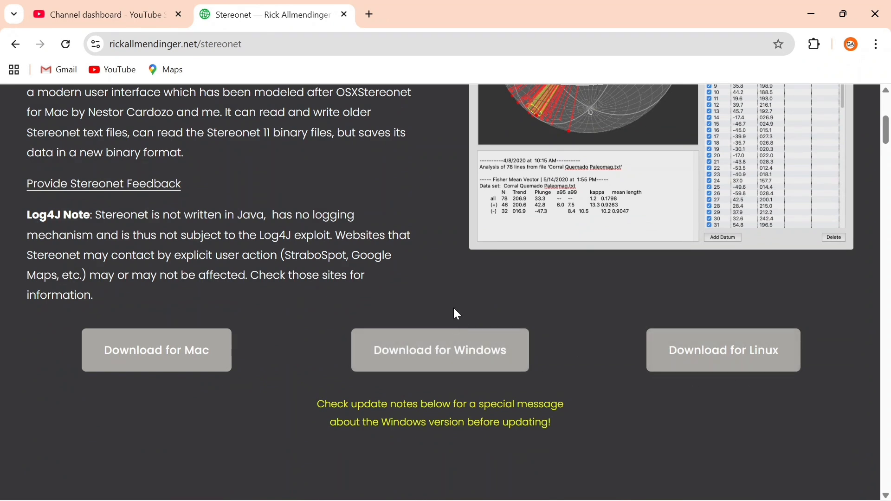
pyautogui.scroll(2, 458, 302)
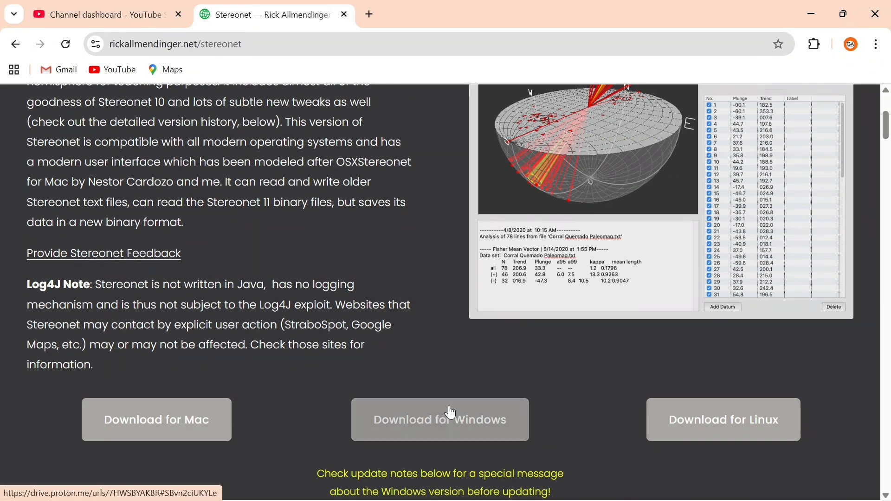
pyautogui.scroll(-2, 462, 458)
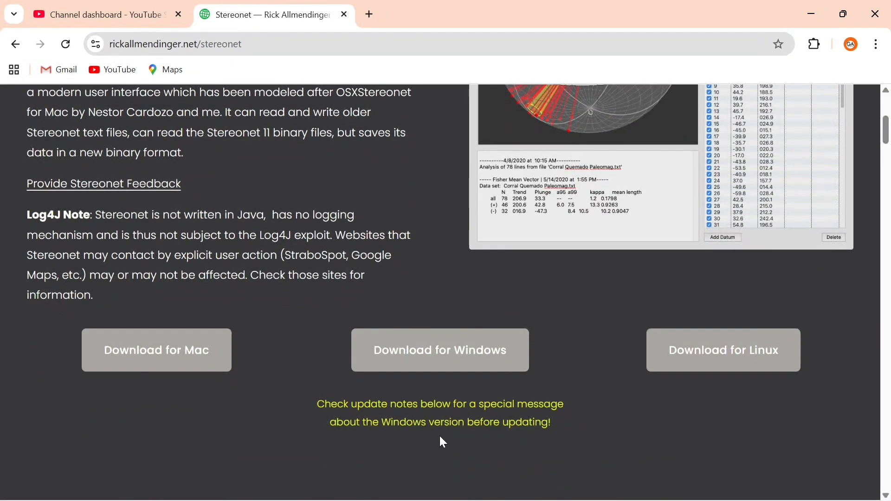
pyautogui.scroll(-2, 444, 437)
pyautogui.scroll(-2, 445, 437)
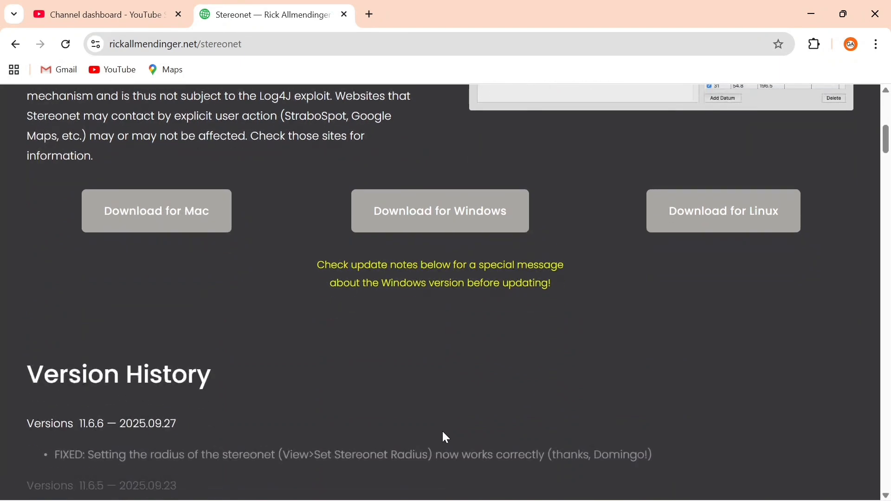
pyautogui.moveTo(459, 499)
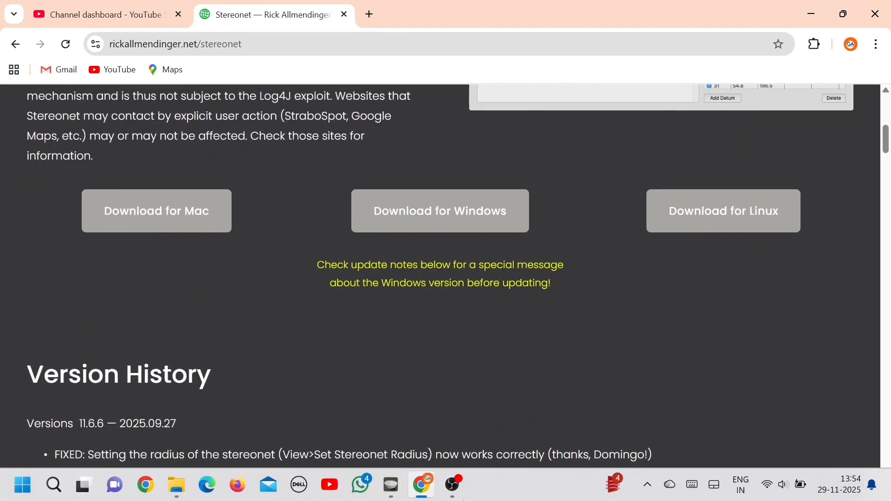
pyautogui.click(402, 490)
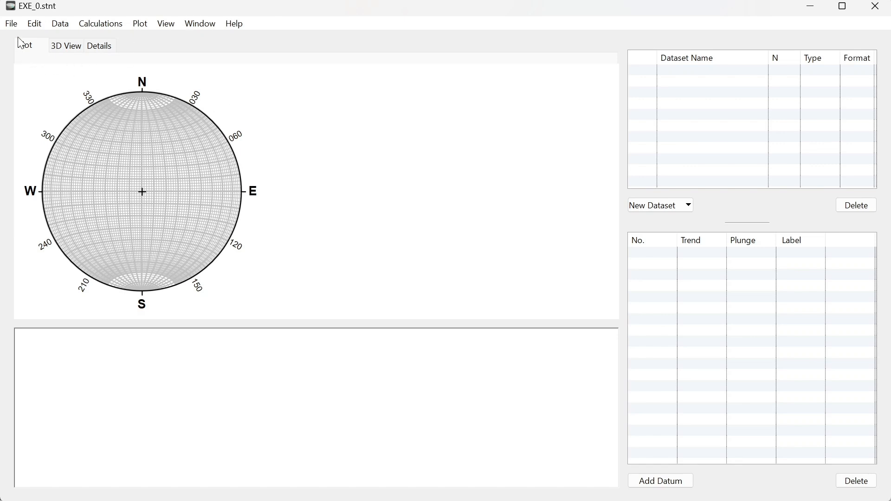
pyautogui.click(11, 23)
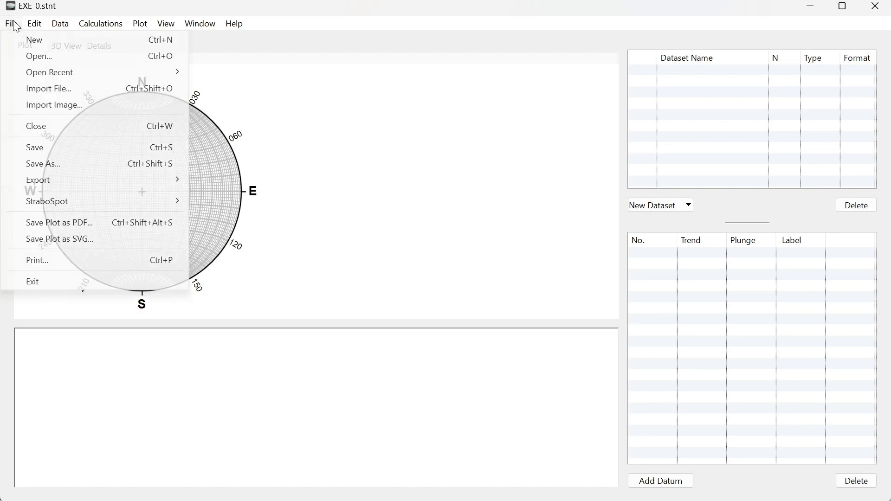
pyautogui.click(60, 165)
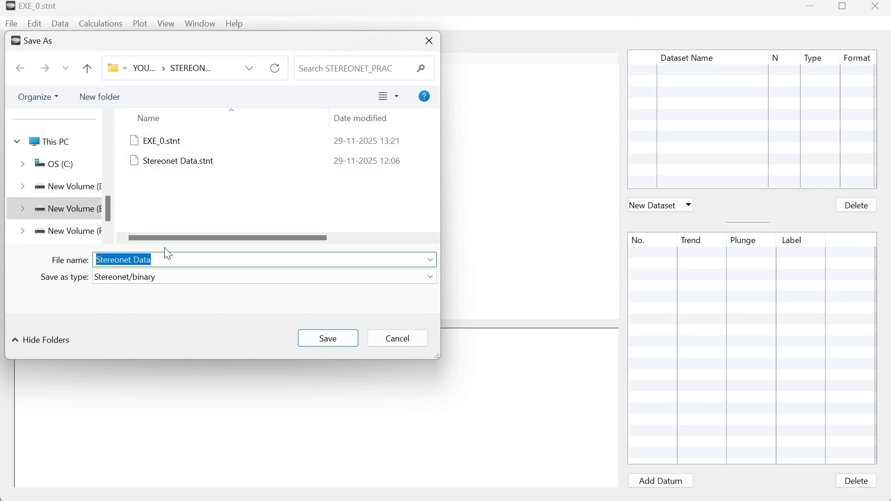
pyautogui.click(400, 344)
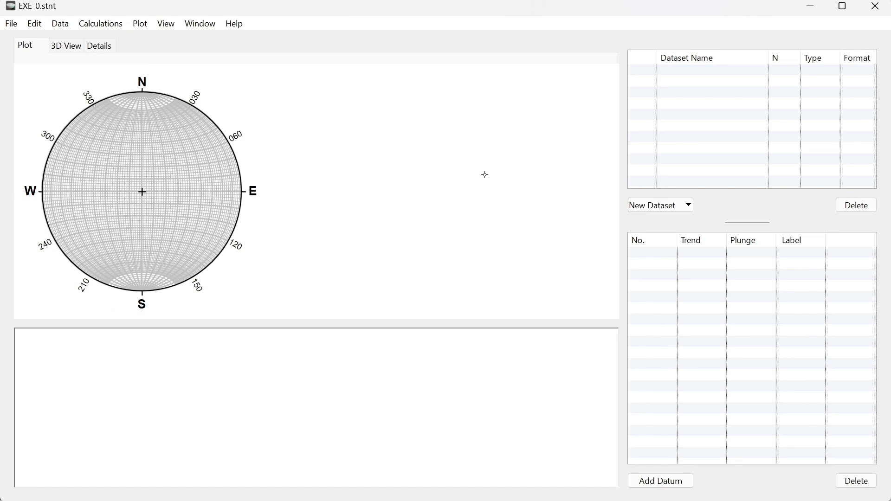
pyautogui.click(664, 206)
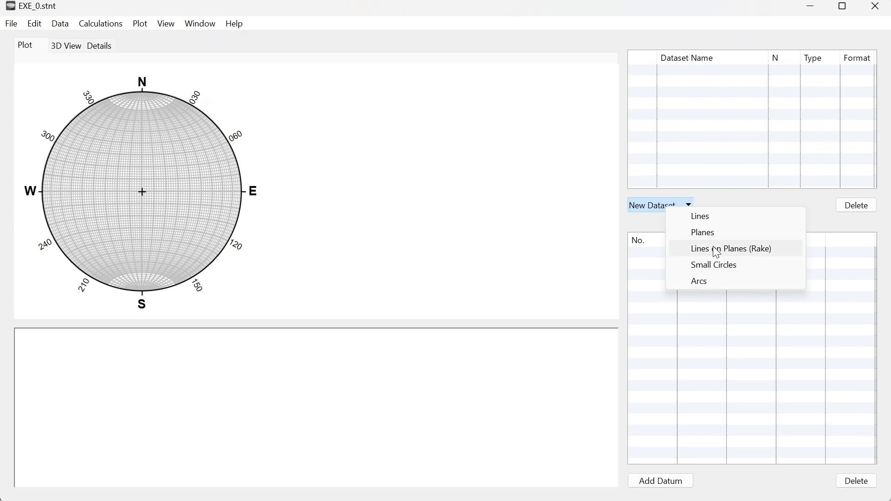
pyautogui.click(515, 181)
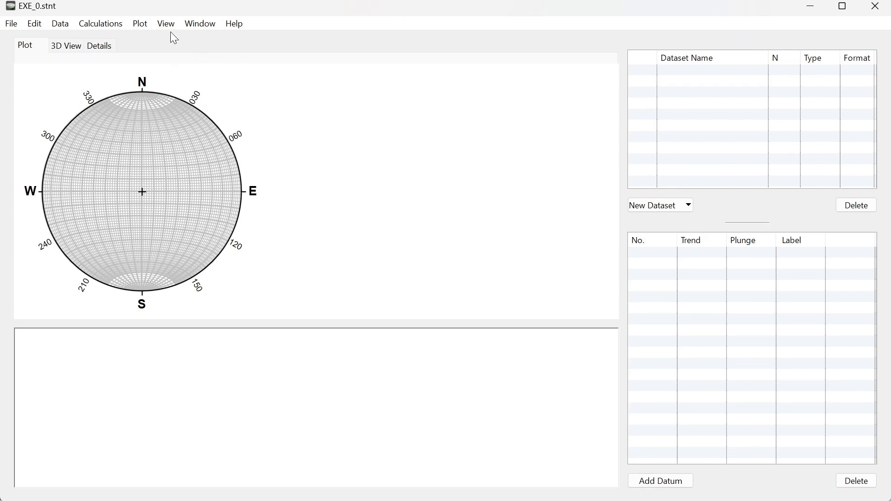
# - Set the default format for new planes data sets to AD -- Strike, Dip, Dip Quad in the preferences
pyautogui.click(199, 24)
pyautogui.click(207, 56)
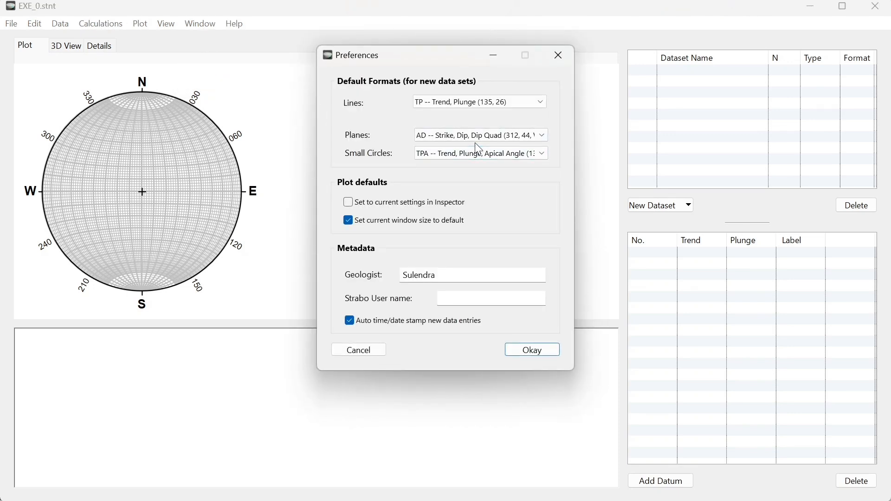
pyautogui.click(541, 134)
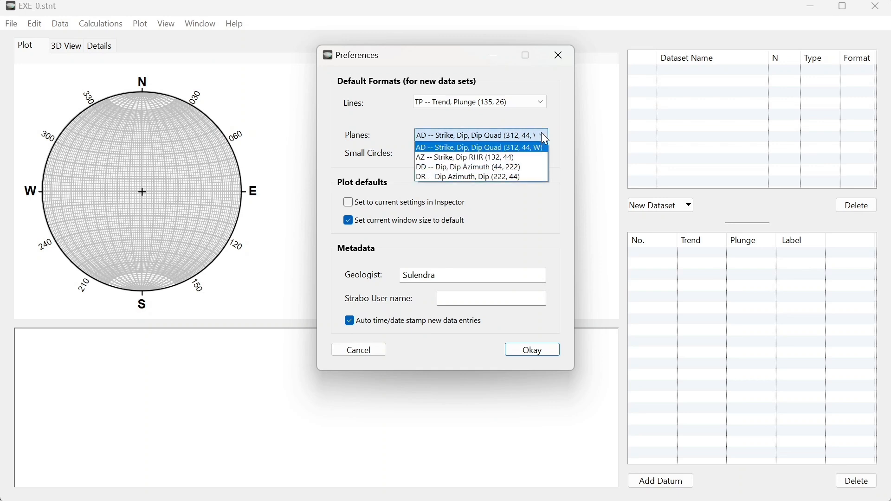
pyautogui.click(490, 148)
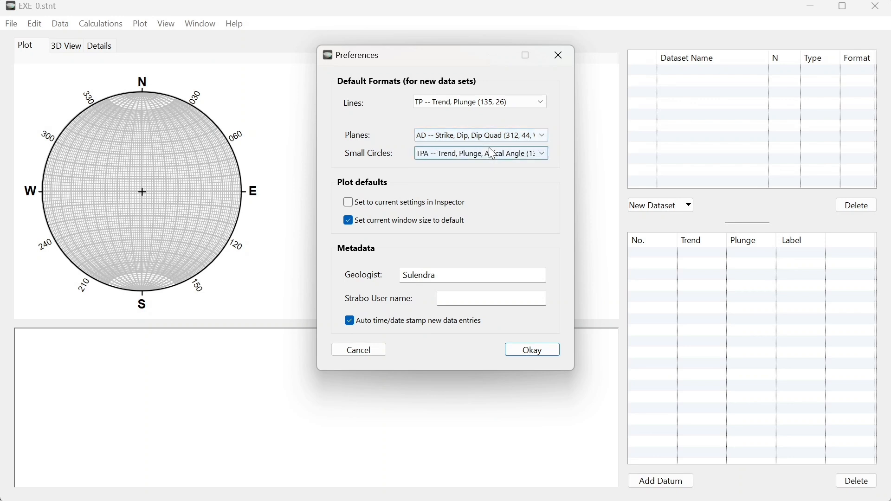
pyautogui.click(532, 351)
# - Create a new Planes dataset and name it BEDDING PLANE
pyautogui.click(661, 213)
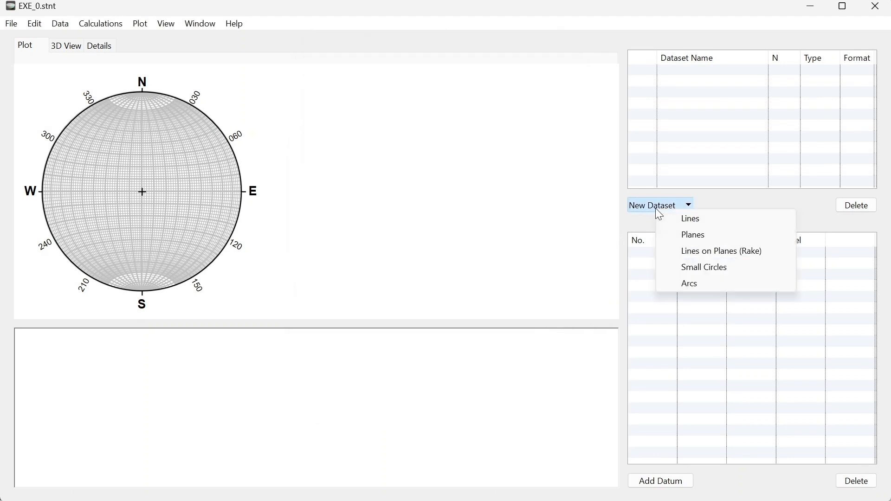
pyautogui.click(693, 236)
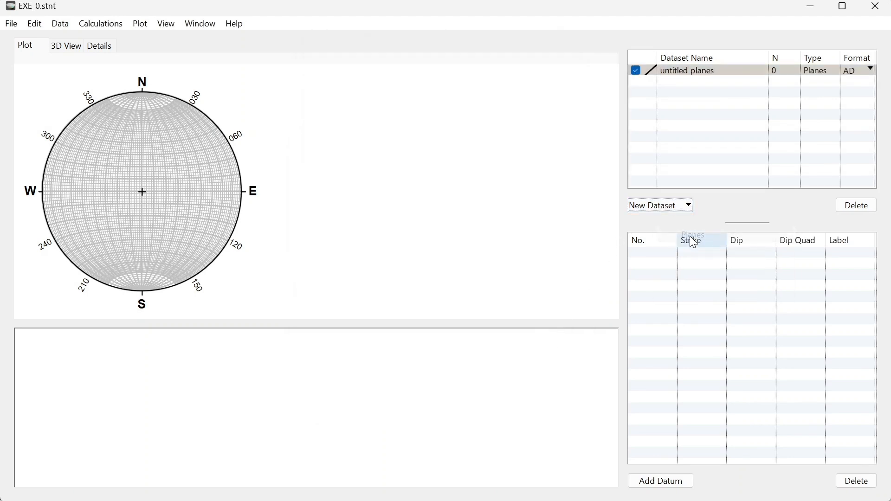
pyautogui.doubleClick(722, 73)
pyautogui.press('BackSpace')
pyautogui.press('BackSpace')
pyautogui.press('BackSpace')
pyautogui.press('BackSpace')
pyautogui.press('BackSpace')
pyautogui.press('BackSpace')
pyautogui.press('BackSpace')
pyautogui.press('BackSpace')
pyautogui.press('BackSpace')
pyautogui.press('BackSpace')
pyautogui.press('BackSpace')
pyautogui.press('BackSpace')
pyautogui.press('BackSpace')
pyautogui.press('BackSpace')
pyautogui.press('BackSpace')
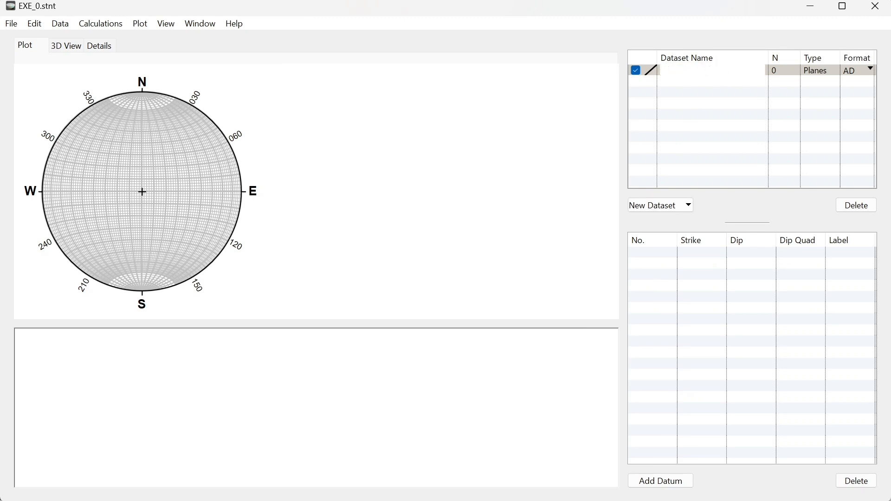
pyautogui.write('BEDDING PLANE')
# - Add a datum to the BEDDING PLANE dataset with strike 150, dip 25 and dip quadrant SW
pyautogui.click(664, 478)
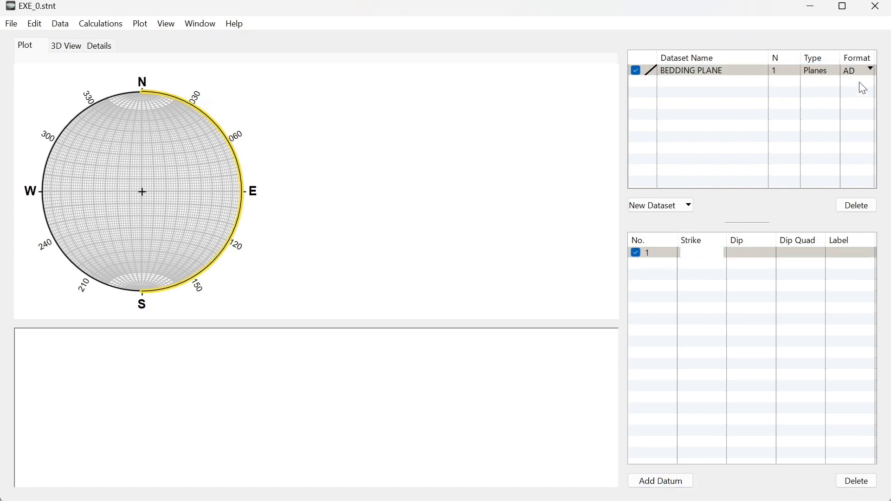
pyautogui.click(863, 69)
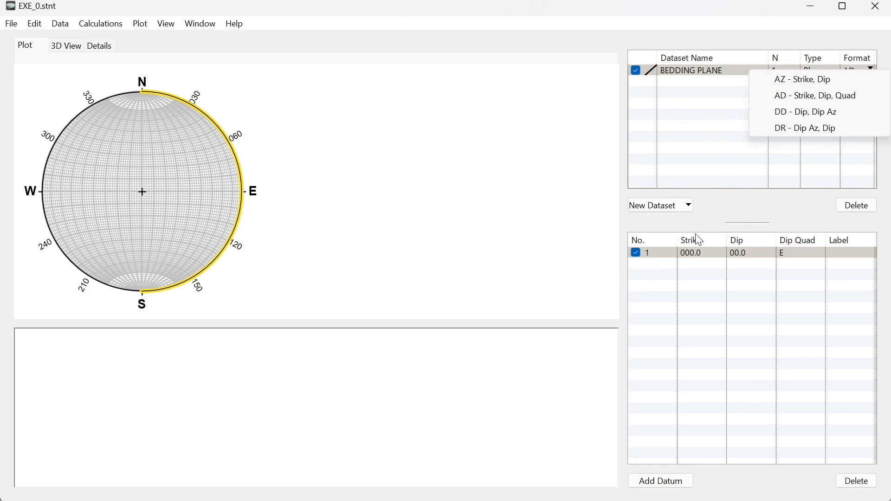
pyautogui.click(809, 240)
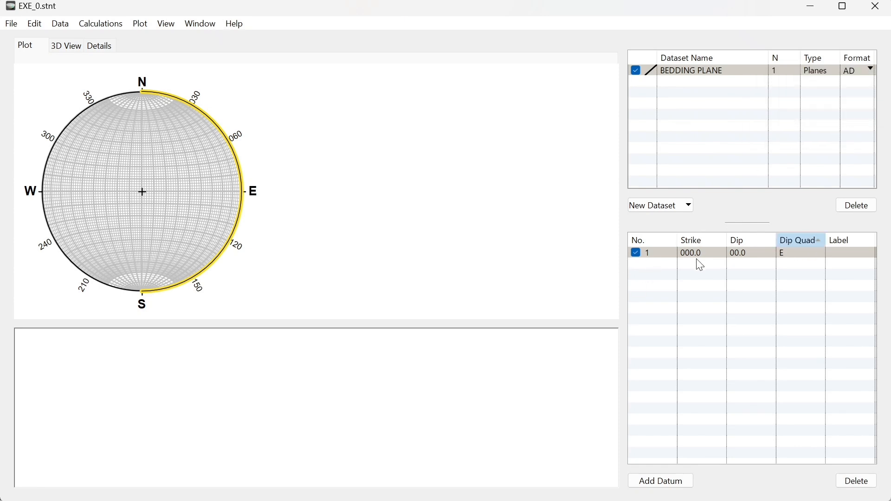
pyautogui.click(700, 246)
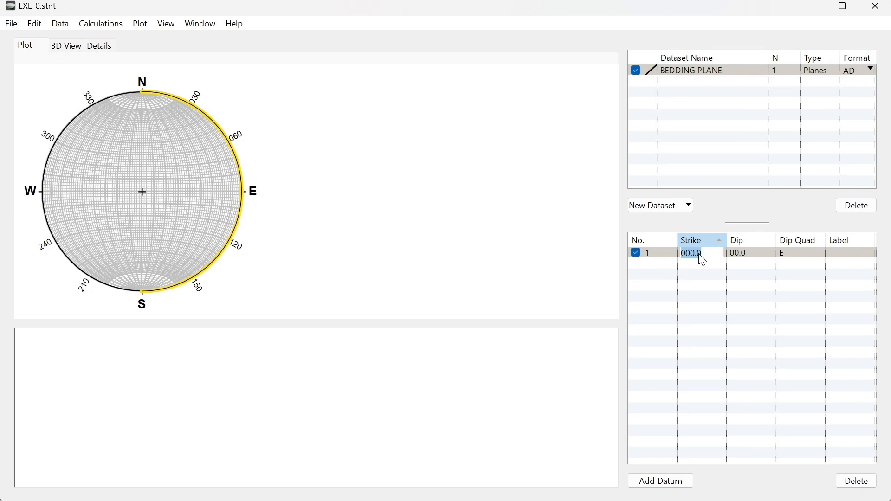
pyautogui.write('150')
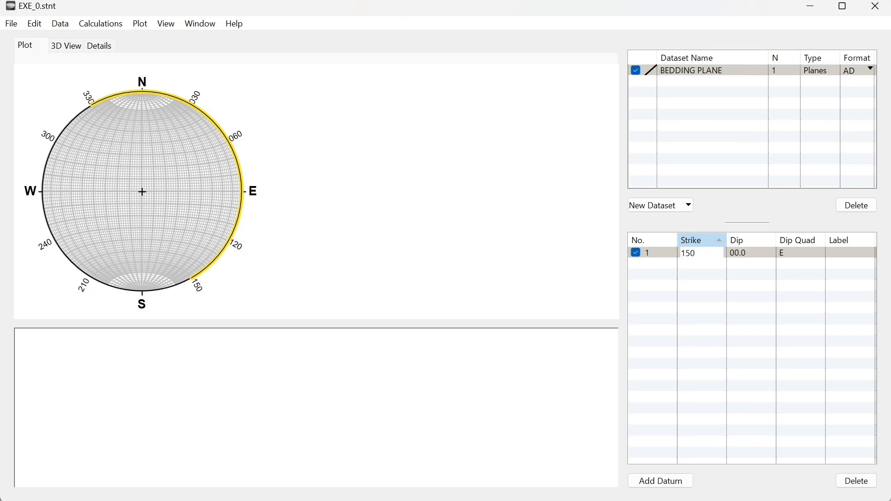
pyautogui.press('Tab')
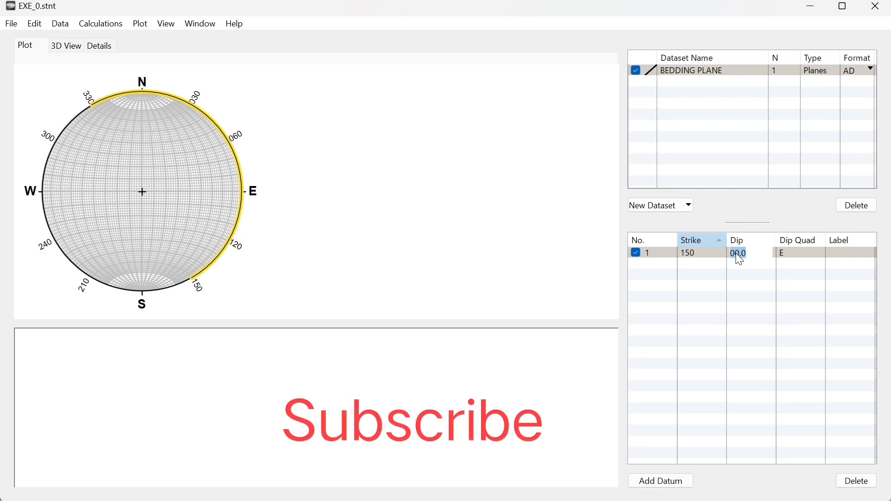
pyautogui.write('25')
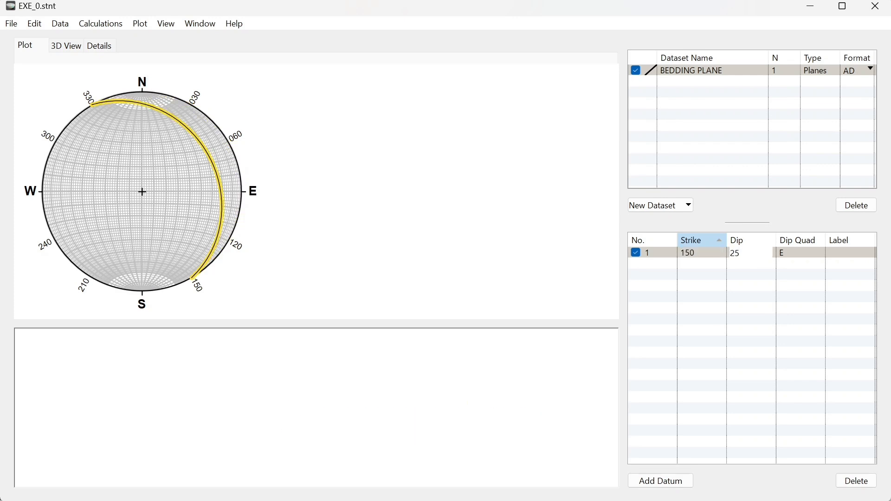
pyautogui.press('Tab')
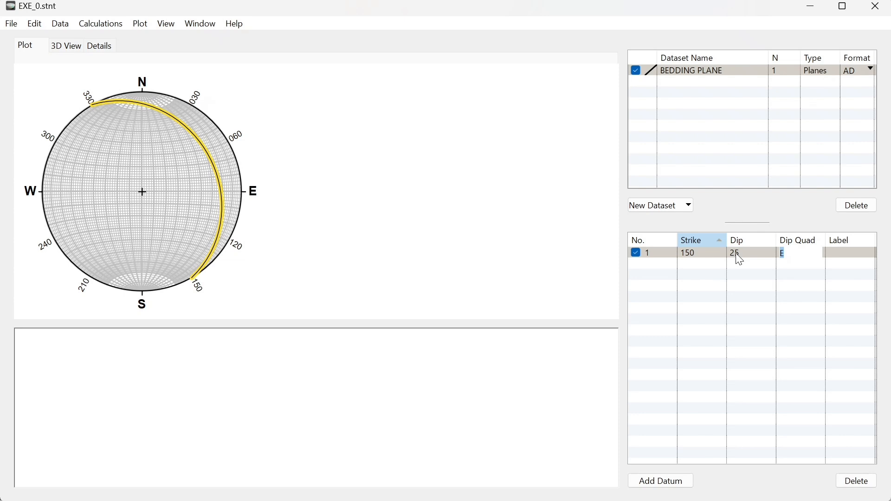
pyautogui.write('S')
pyautogui.press('Return')
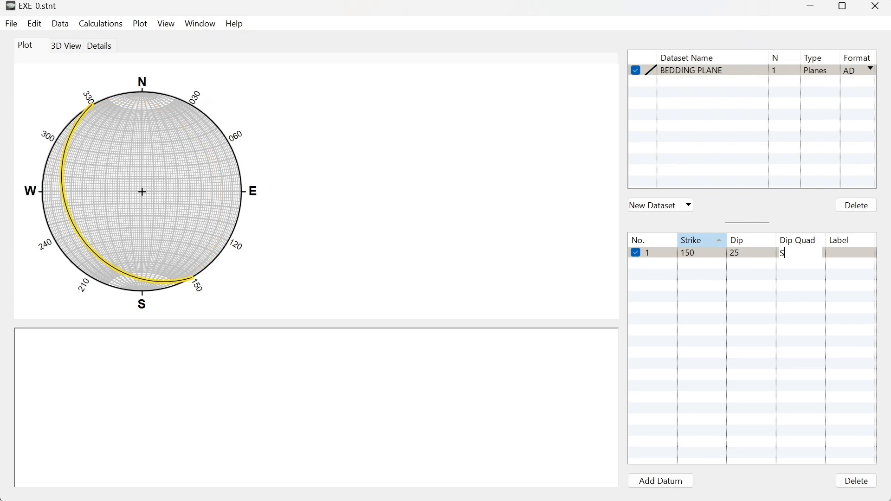
pyautogui.write('W')
pyautogui.click(819, 271)
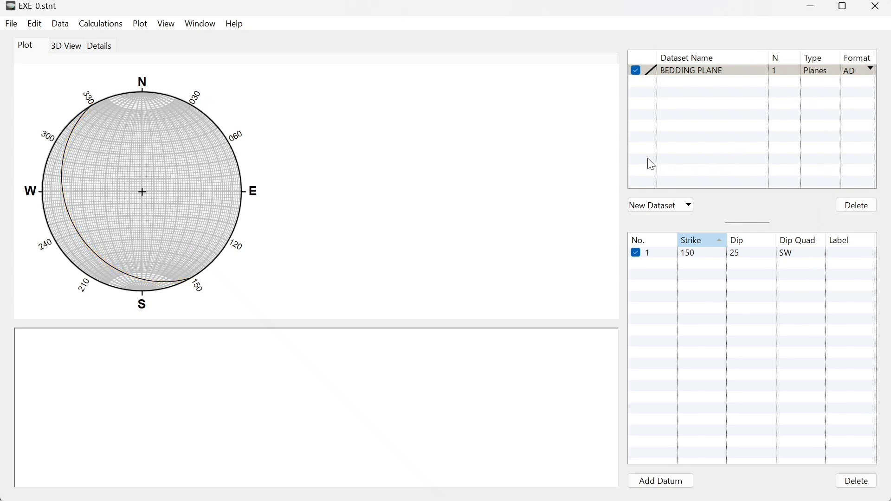
# - Change the default format for new planes data sets to AZ -- Strike, Dip RHR in the preferences
pyautogui.click(192, 26)
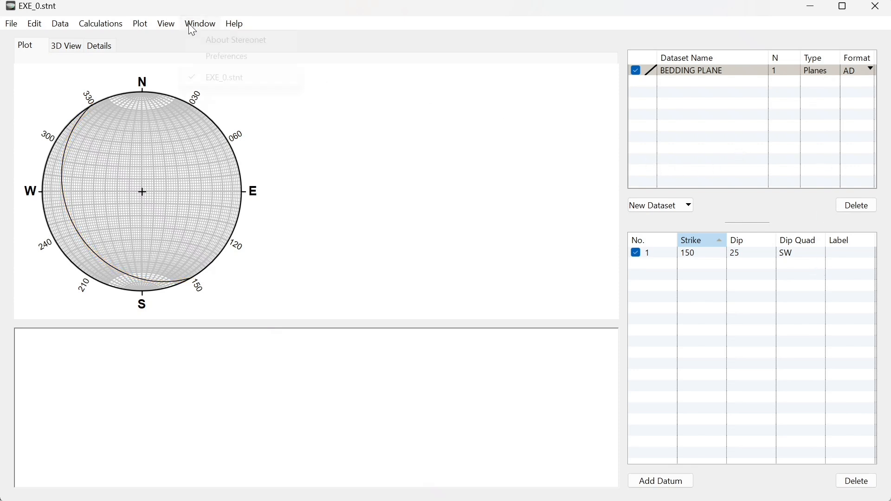
pyautogui.click(217, 57)
pyautogui.click(529, 133)
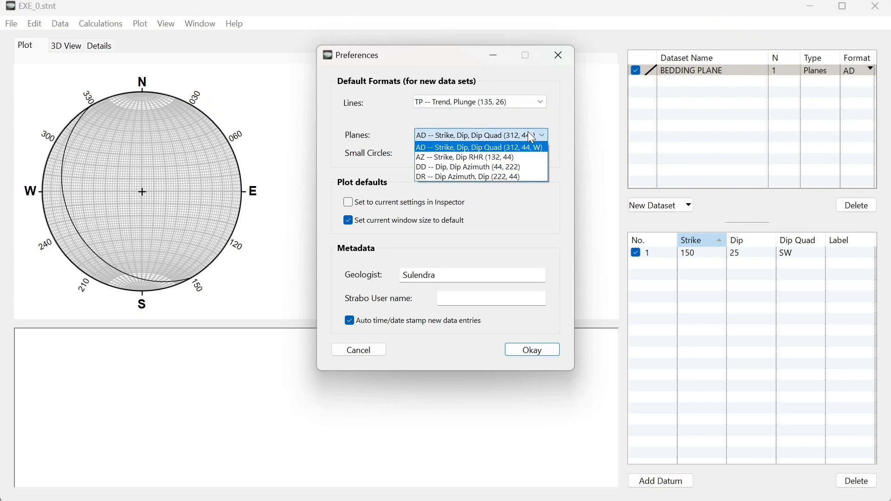
pyautogui.click(509, 159)
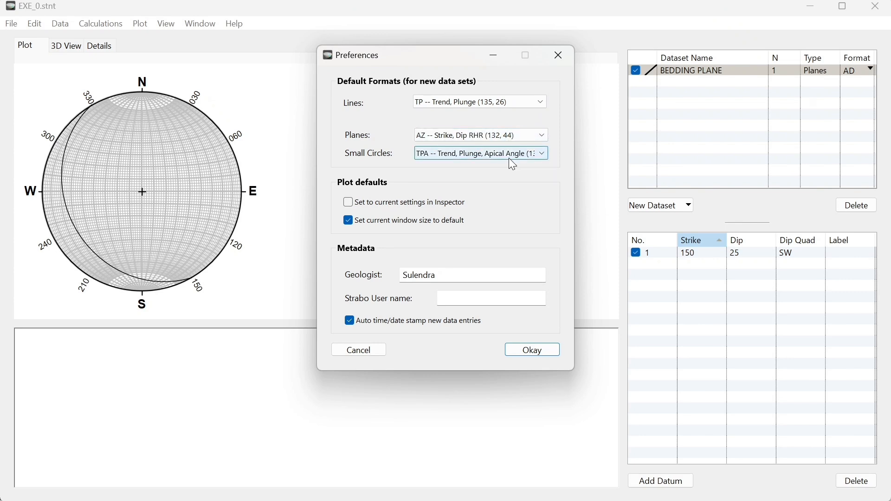
pyautogui.click(537, 349)
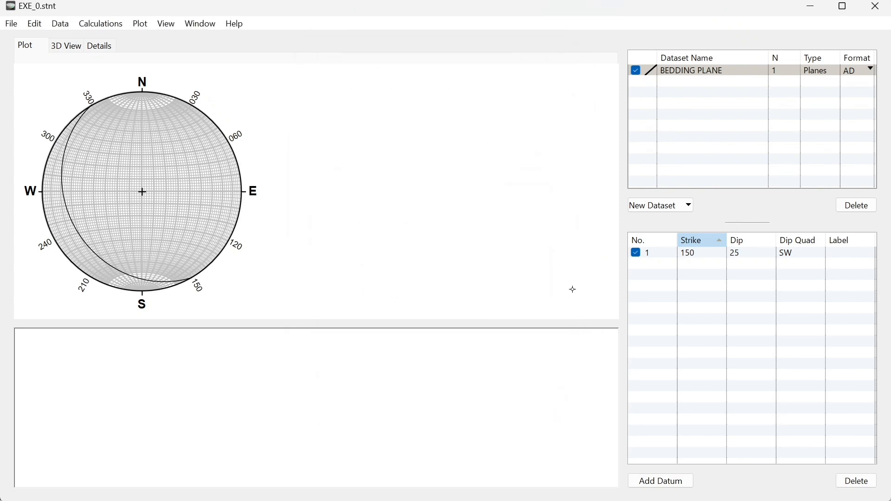
# - Create another Planes dataset and name it B2
pyautogui.click(677, 208)
pyautogui.click(710, 233)
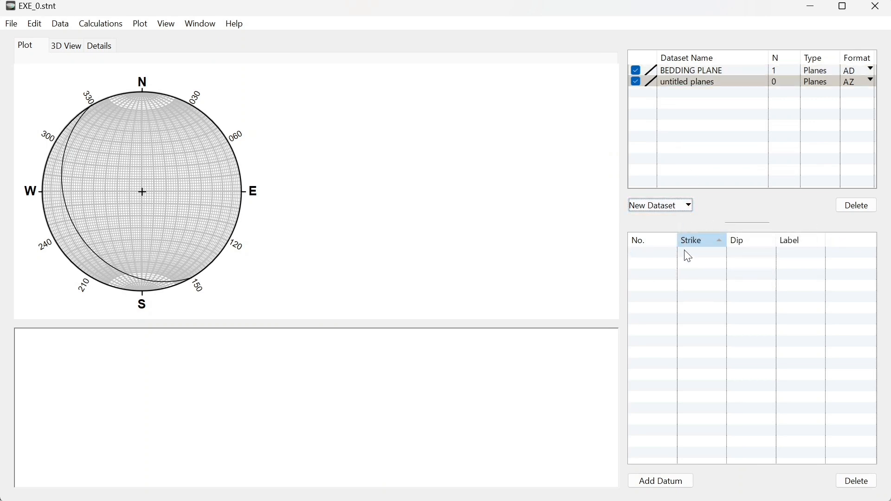
pyautogui.click(688, 73)
pyautogui.click(688, 84)
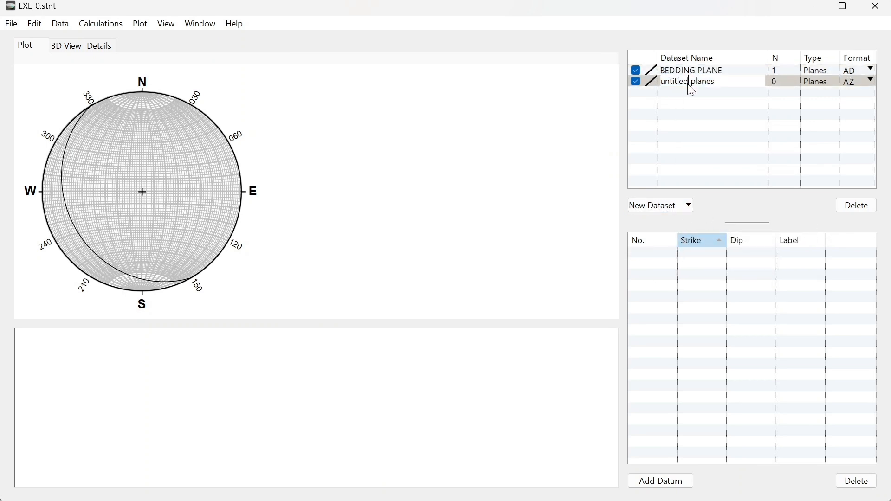
pyautogui.moveTo(717, 84); pyautogui.dragTo(624, 94)
pyautogui.write('B2')
# - Add a datum to the B2 dataset with strike 256 and dip 65
pyautogui.click(660, 482)
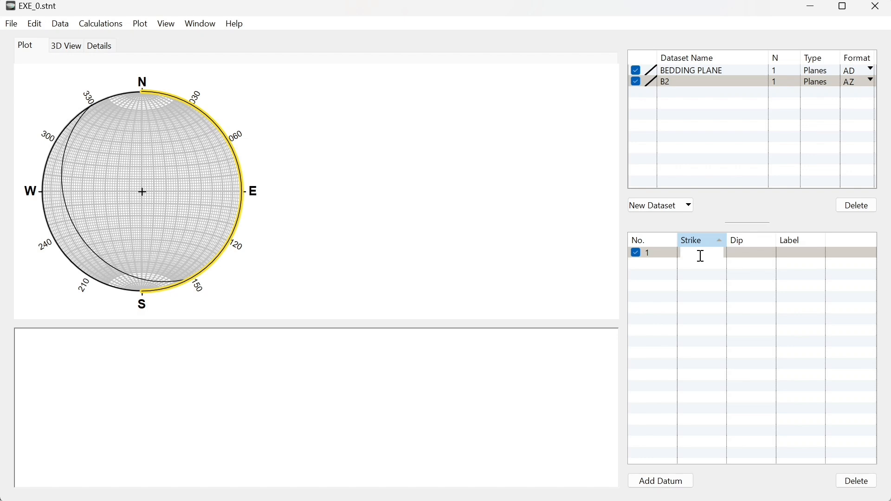
pyautogui.write('256')
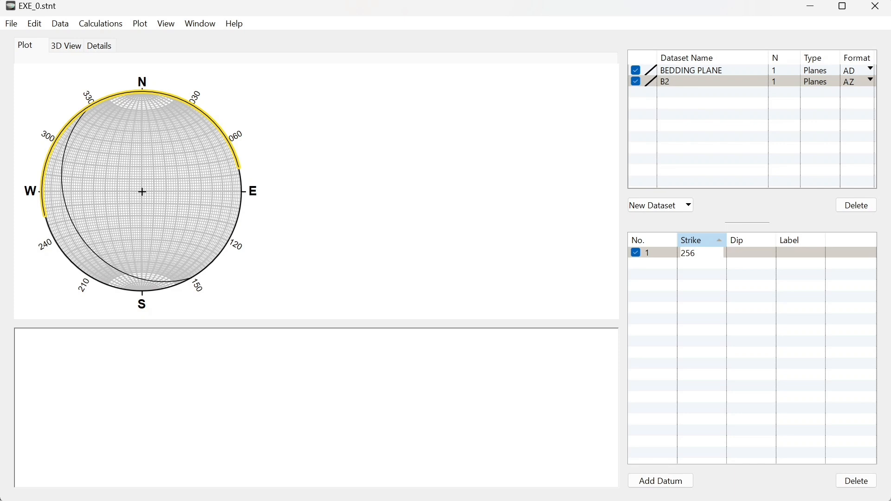
pyautogui.press('Tab')
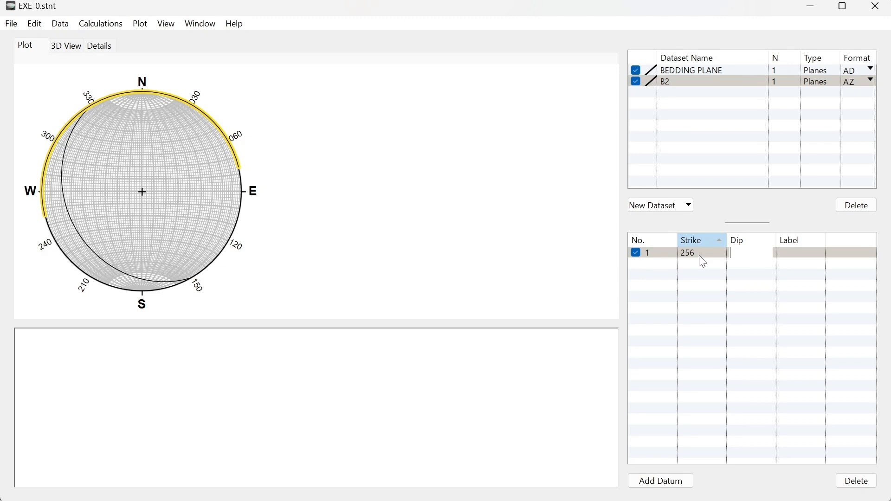
pyautogui.write('65')
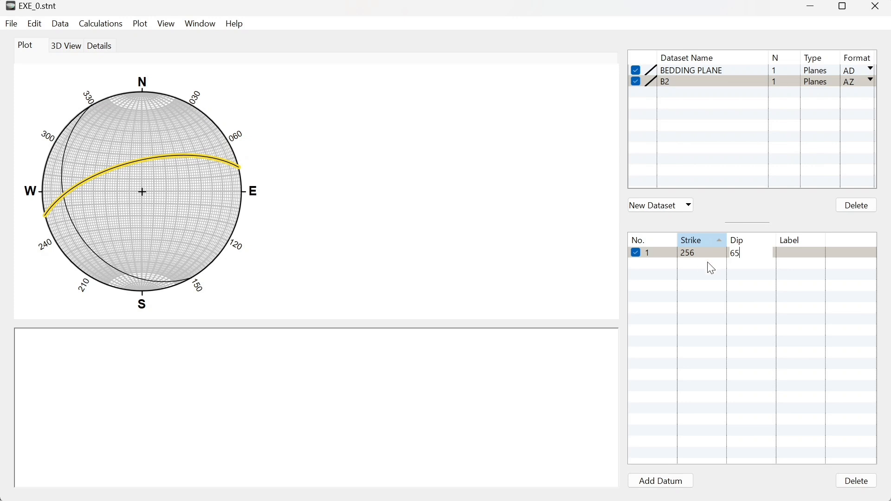
pyautogui.click(794, 252)
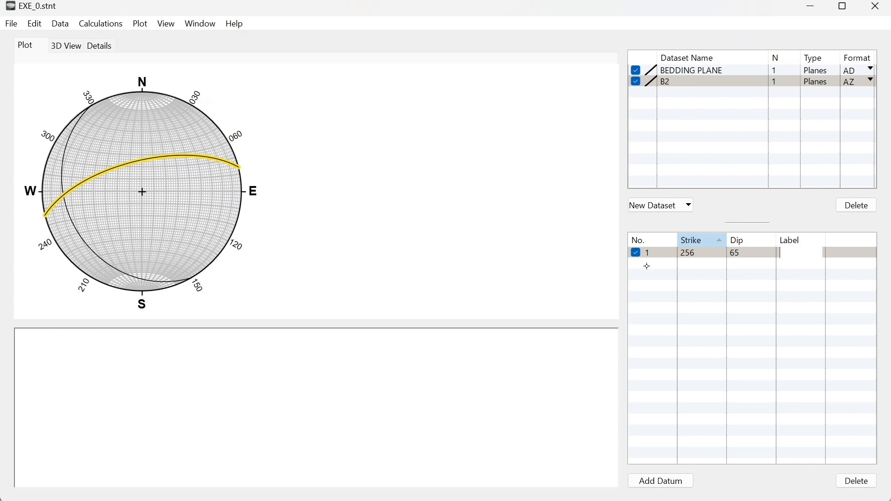
# - Set the strike of the B2 plane to 80 and switch the dataset's format to AD - Strike, Dip, Quad
pyautogui.doubleClick(705, 255)
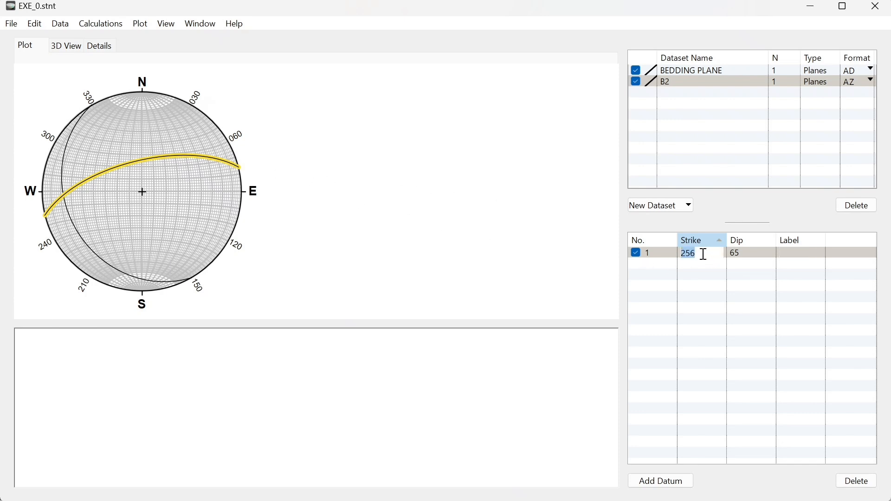
pyautogui.write('80')
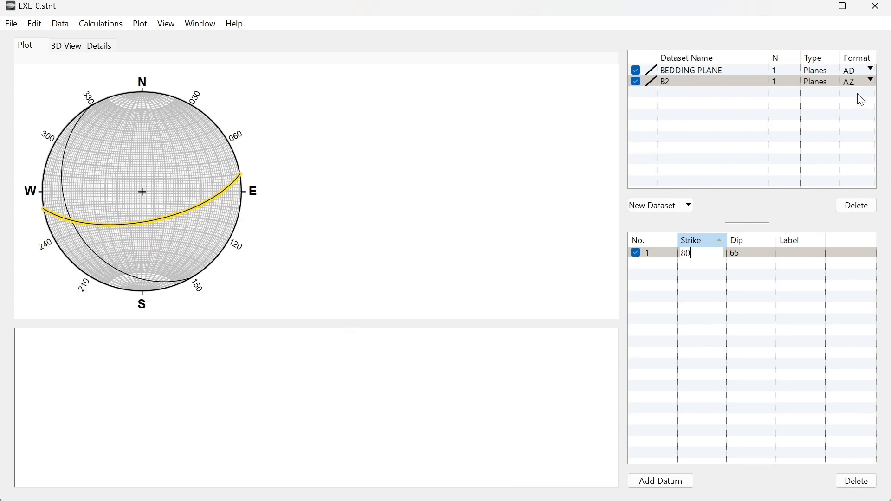
pyautogui.click(856, 81)
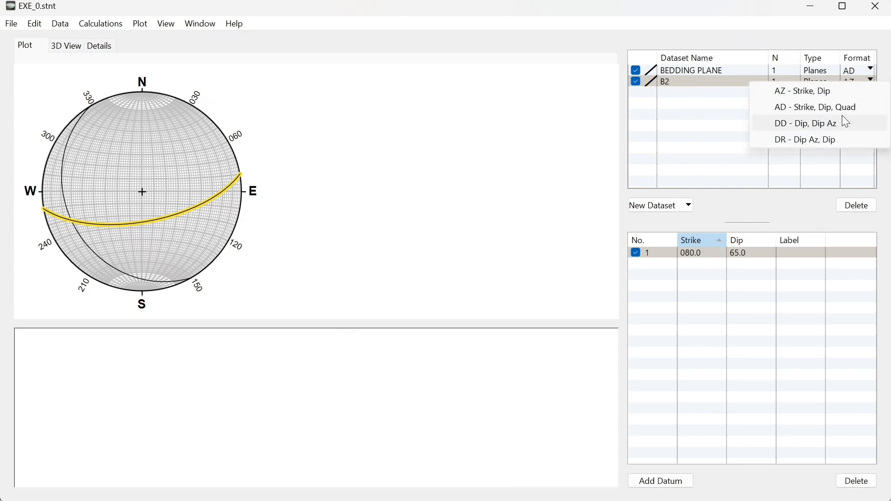
pyautogui.click(825, 108)
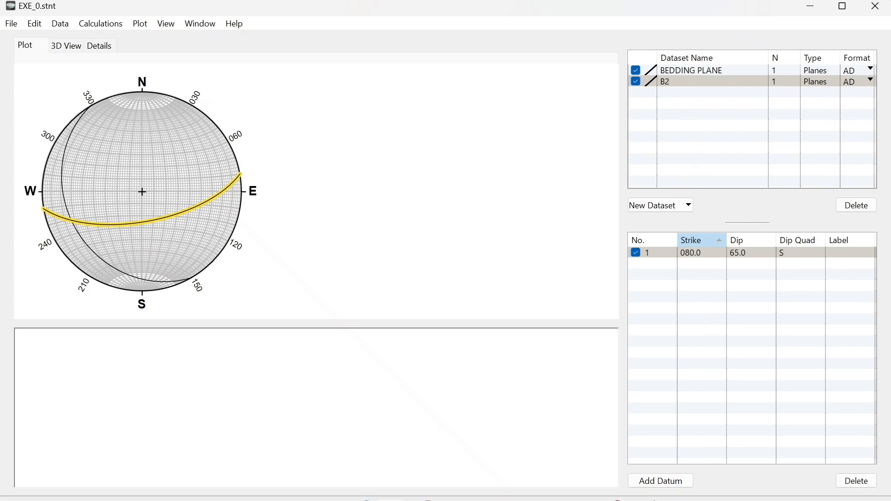
# - Add a second datum to the B2 dataset with strike 125, dip 34 and dip quadrant S
pyautogui.click(659, 483)
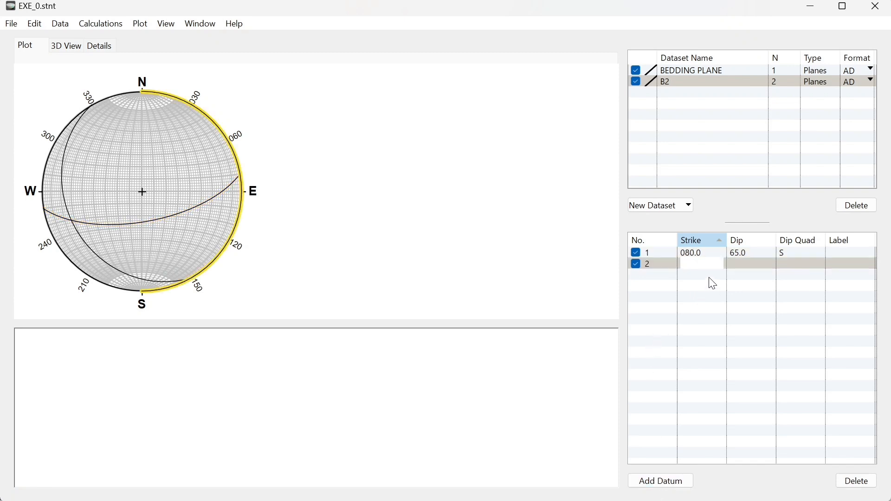
pyautogui.write('125')
pyautogui.press('Tab')
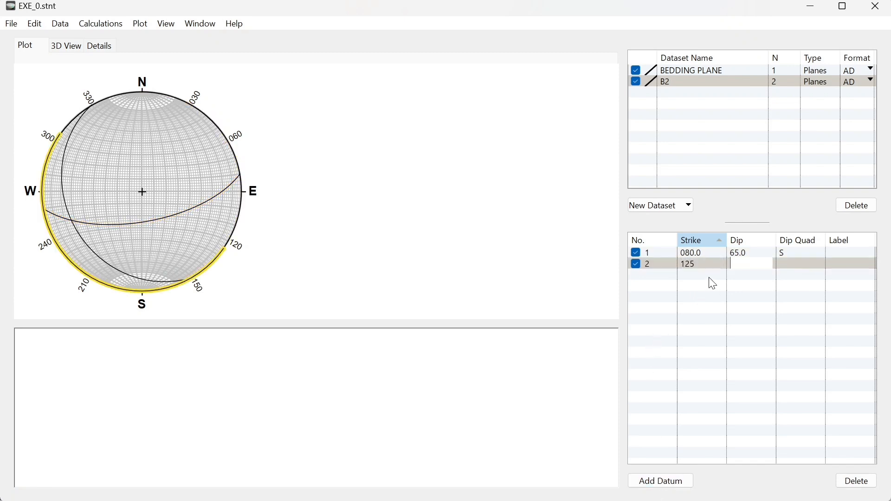
pyautogui.write('34')
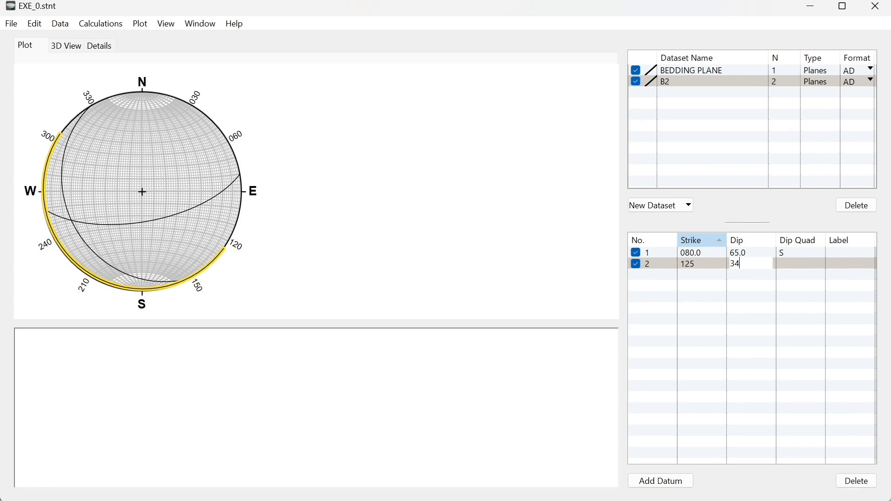
pyautogui.press('Tab')
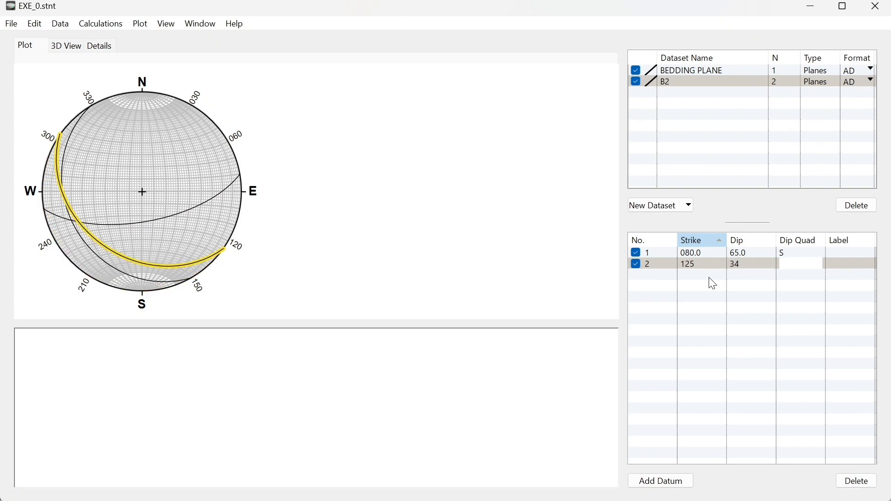
pyautogui.write('S')
pyautogui.press('Tab')
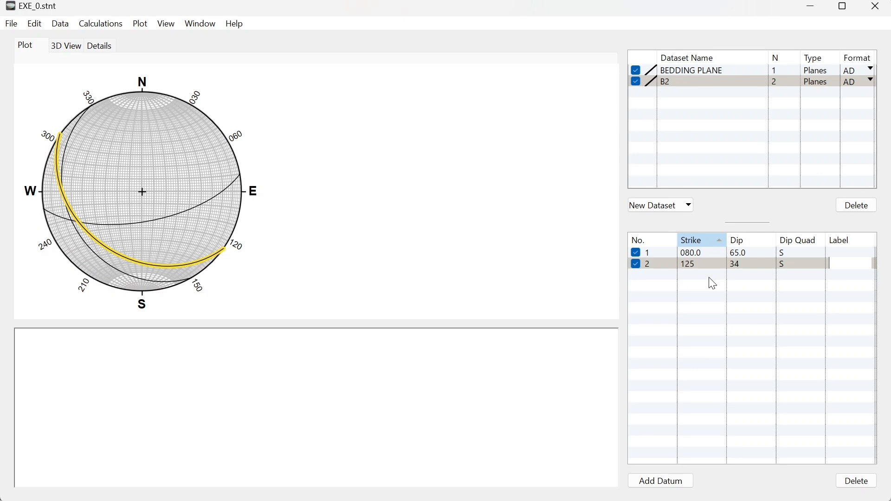
# - Label the second B2 plane 2 and the first B2 plane 1
pyautogui.write('1')
pyautogui.press('BackSpace')
pyautogui.write('2')
pyautogui.click(849, 254)
pyautogui.doubleClick(849, 256)
pyautogui.write('1')
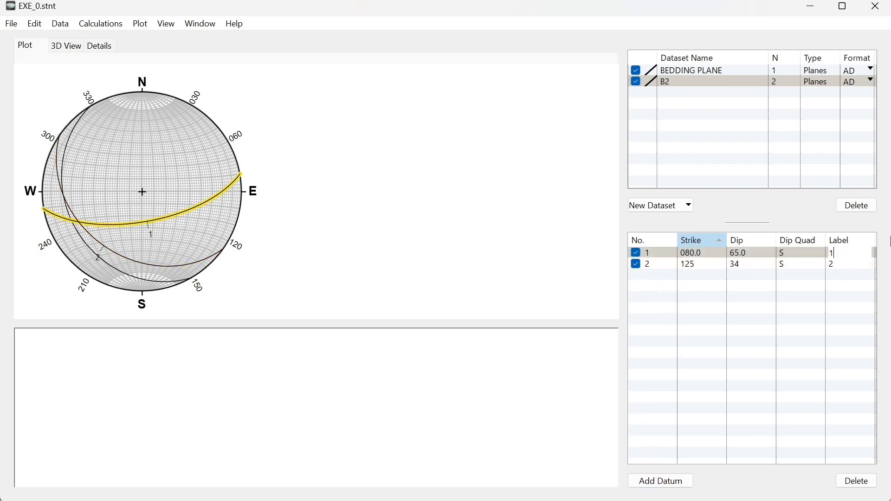
pyautogui.click(845, 267)
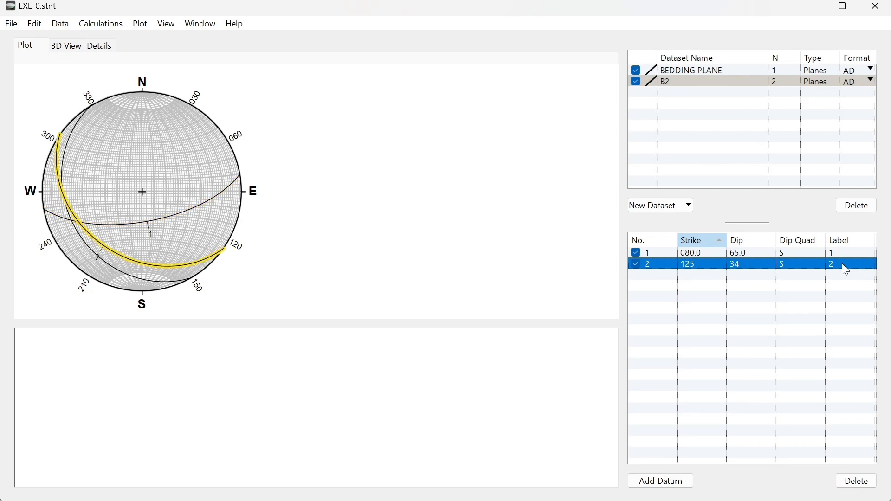
pyautogui.click(688, 275)
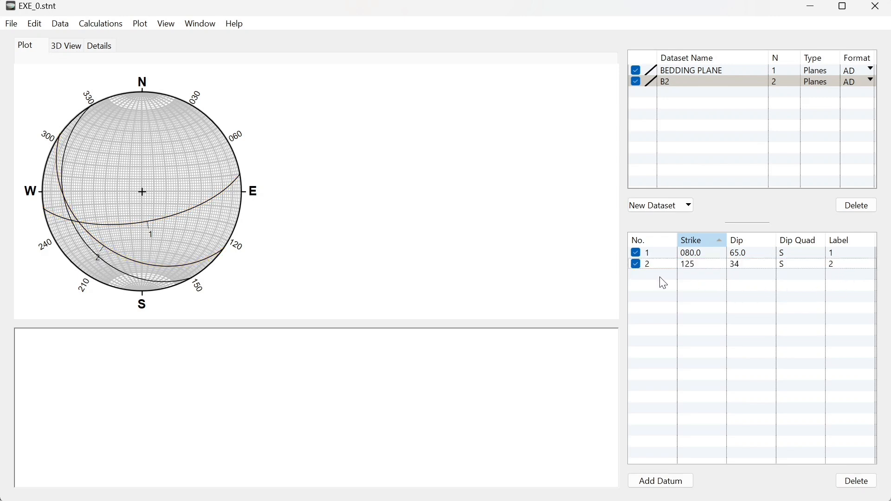
# - Add a third datum to B2 with strike 165, dip 62, dip quadrant S and label 3, and delete it
pyautogui.click(672, 480)
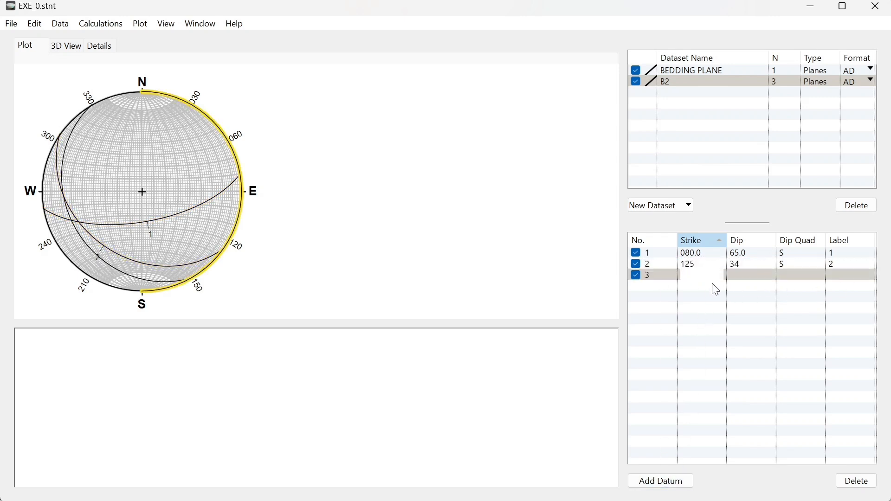
pyautogui.write('165')
pyautogui.press('Tab')
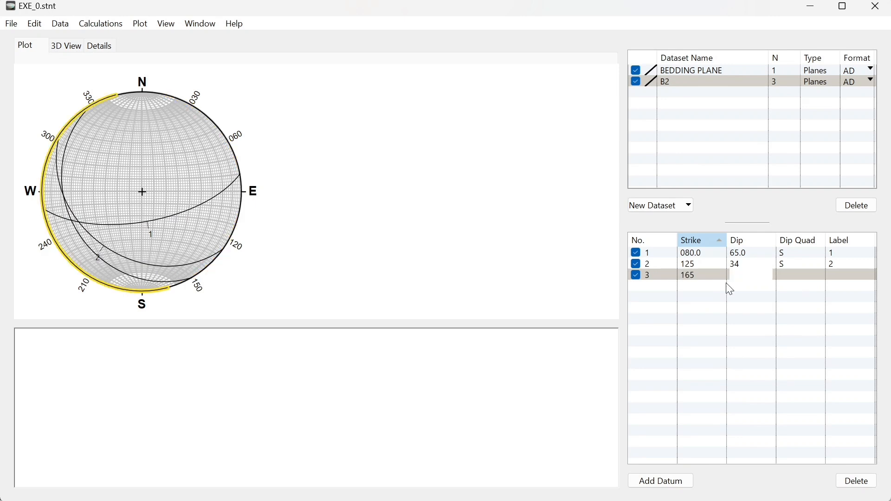
pyautogui.write('62')
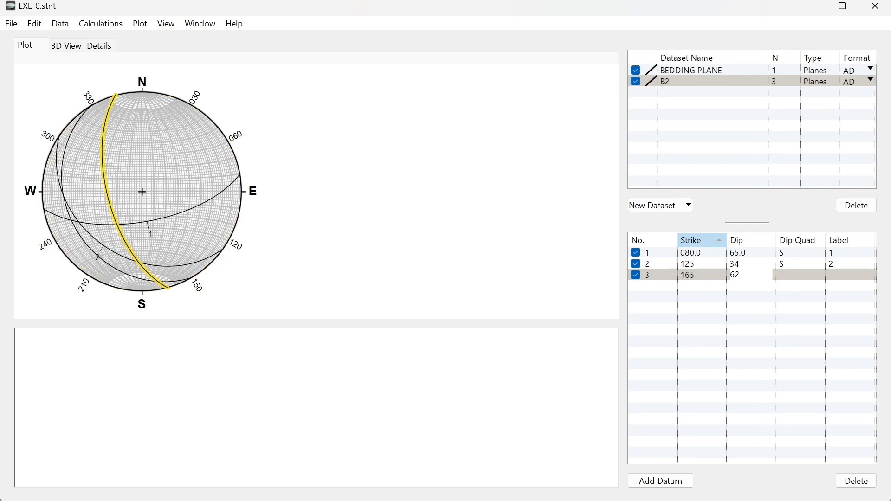
pyautogui.press('Tab')
pyautogui.write('S')
pyautogui.press('Tab')
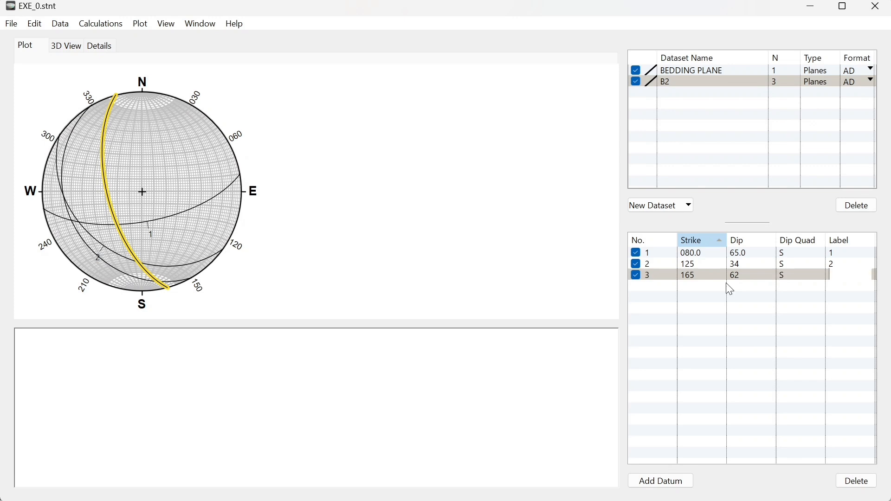
pyautogui.write('3')
pyautogui.press('Tab')
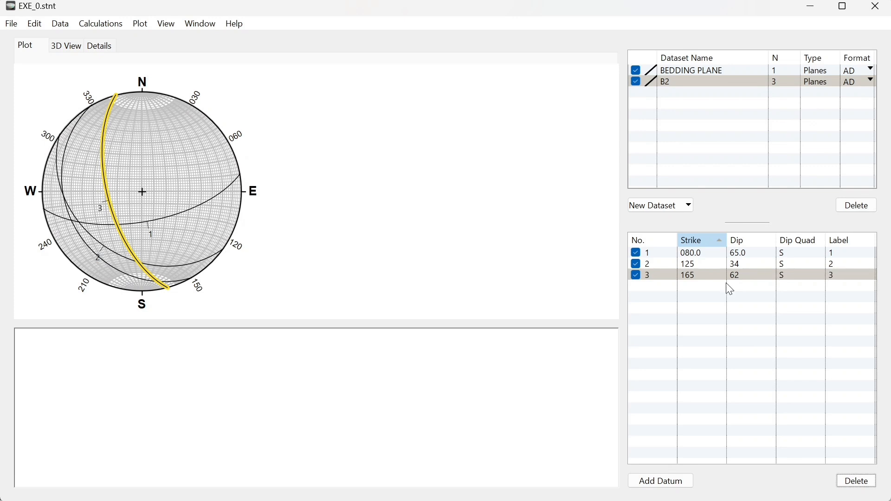
pyautogui.press('space')
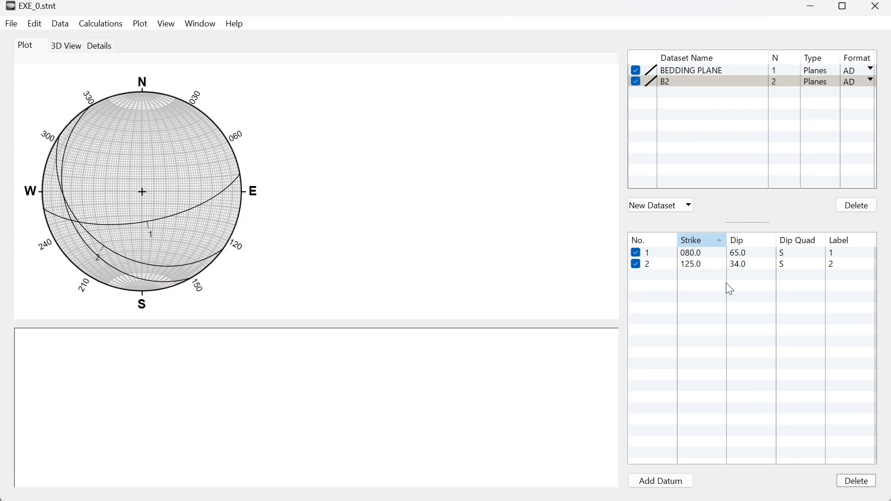
pyautogui.doubleClick(691, 74)
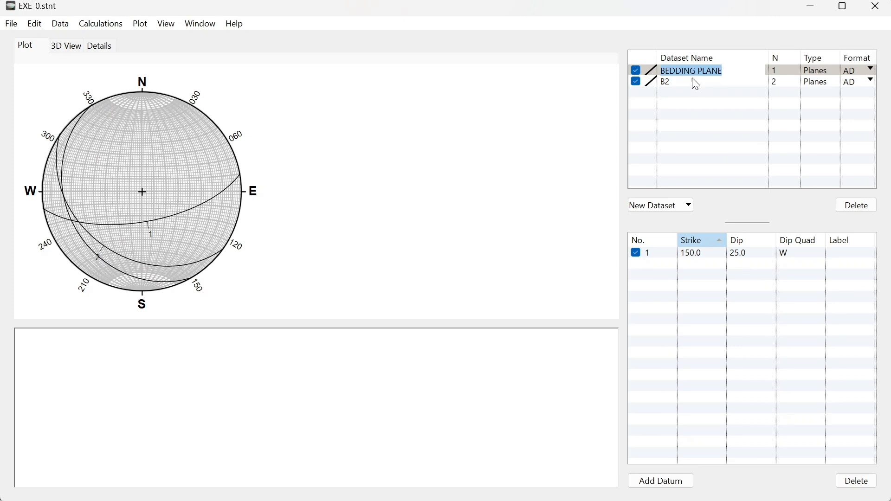
pyautogui.doubleClick(693, 83)
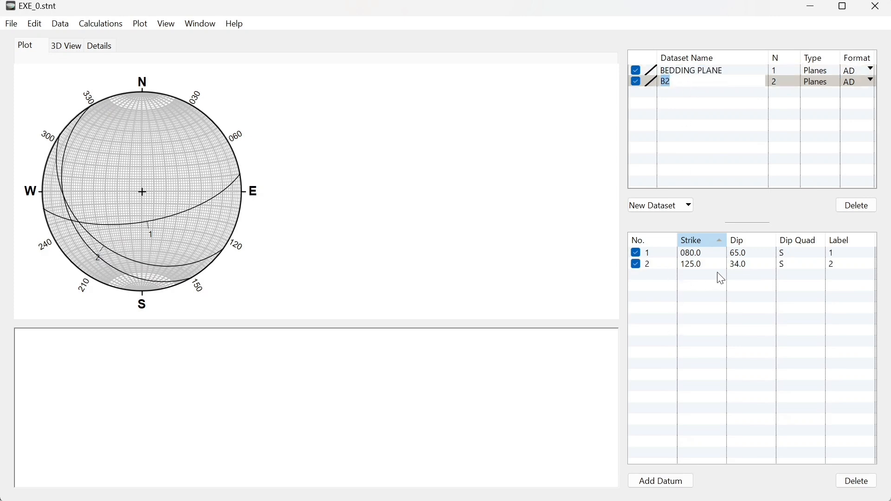
pyautogui.click(690, 270)
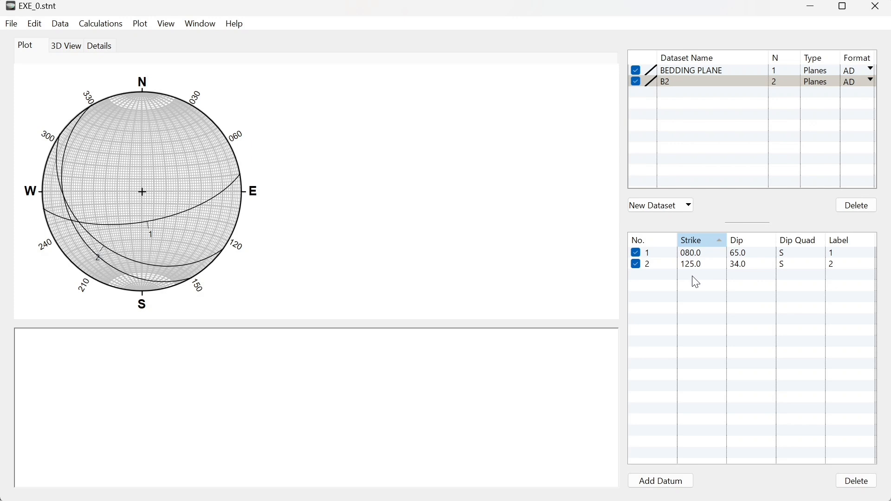
pyautogui.click(706, 266)
pyautogui.click(706, 280)
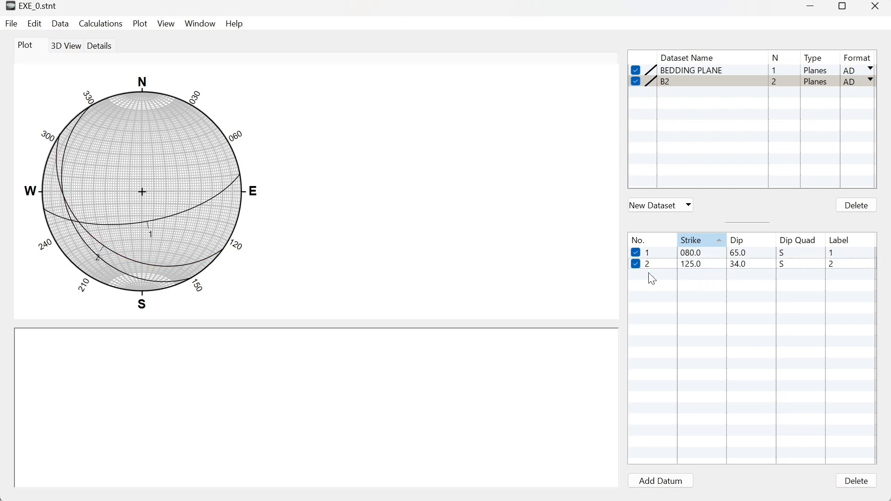
# - Add a third datum to the B2 dataset with strike 234, dip 23, dip quadrant S and label 3
pyautogui.click(667, 478)
pyautogui.write('234')
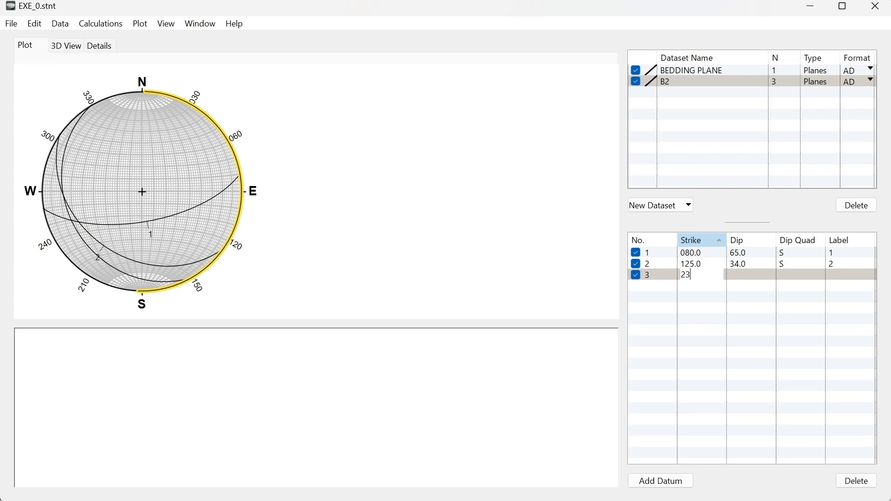
pyautogui.click(745, 277)
pyautogui.write('3')
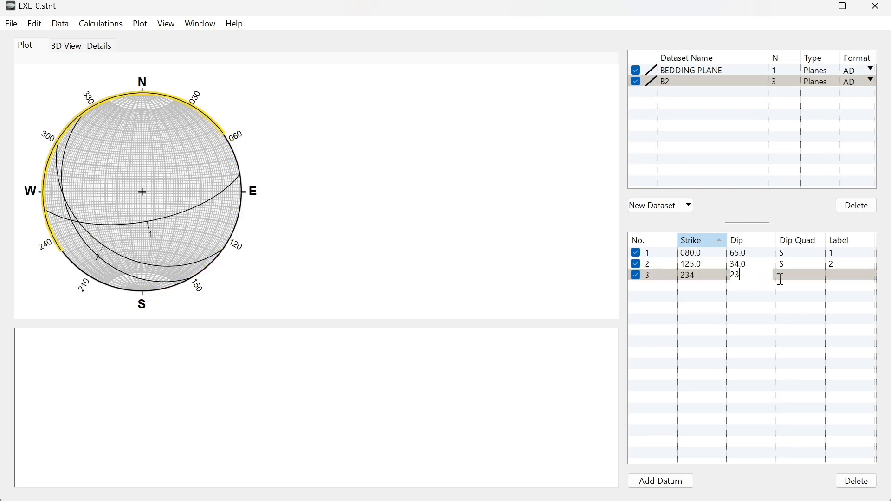
pyautogui.press('Return')
pyautogui.click(795, 274)
pyautogui.click(793, 274)
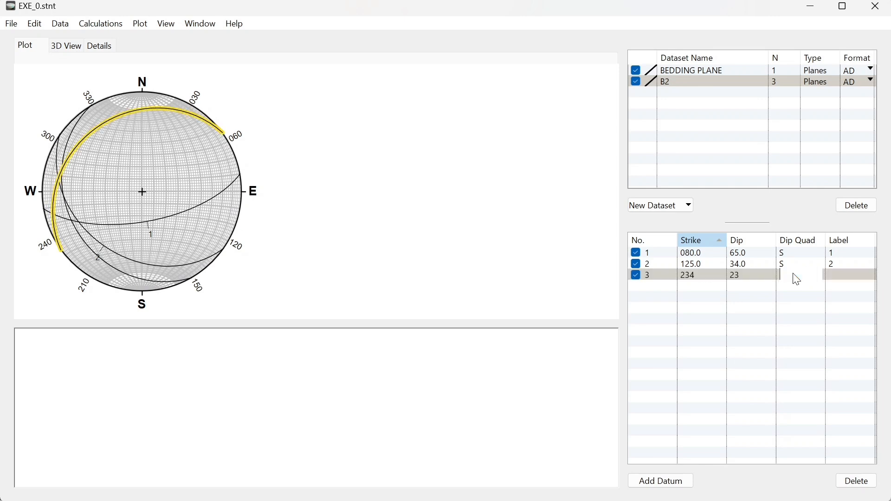
pyautogui.write('S')
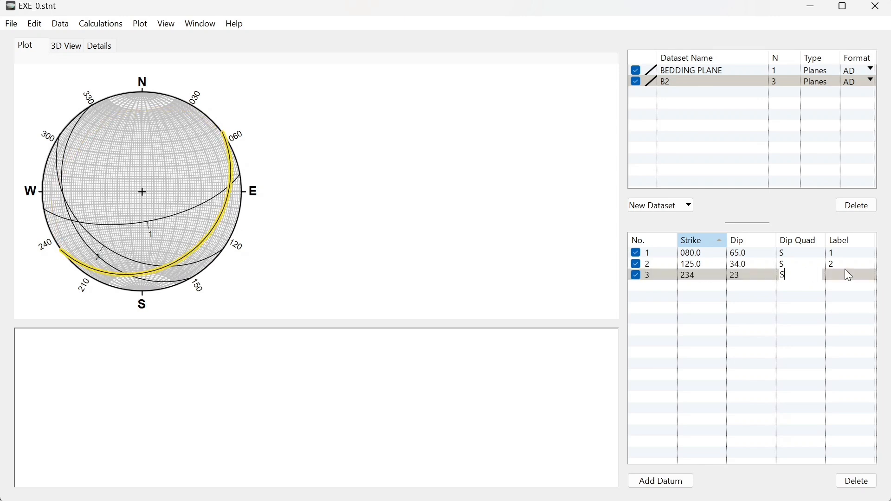
pyautogui.click(849, 278)
pyautogui.write('3')
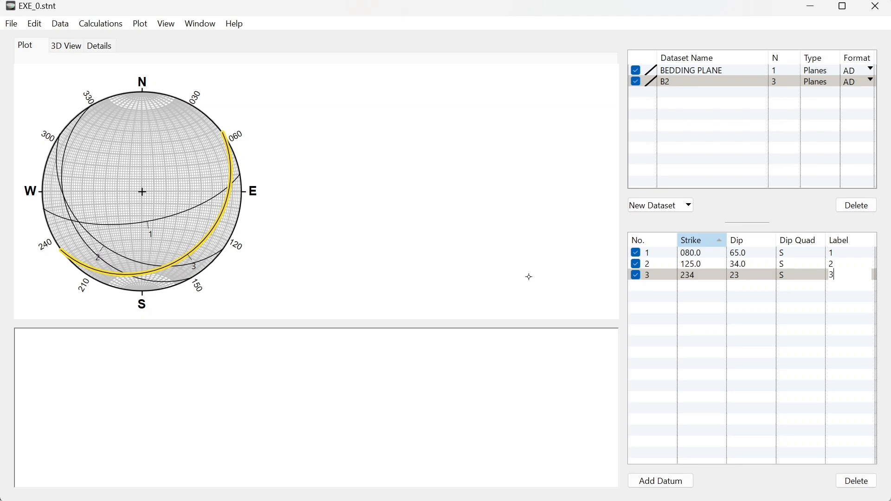
pyautogui.click(501, 262)
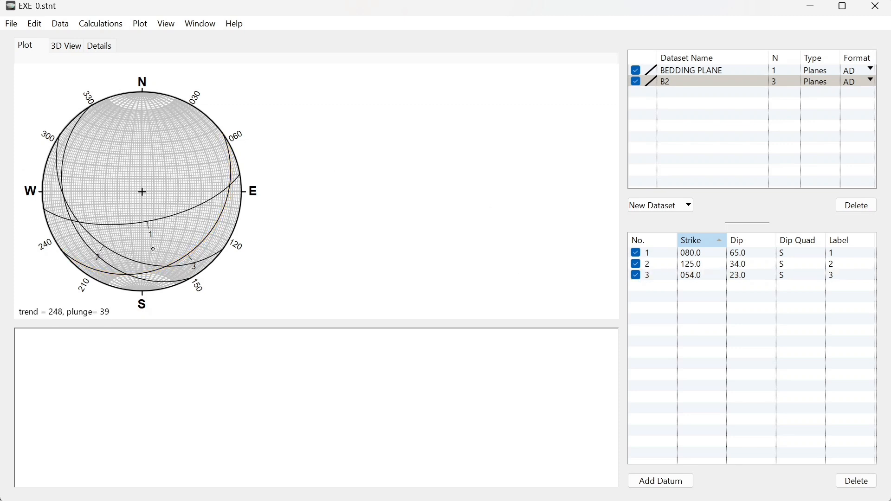
# - Hide the BEDDING PLANE dataset and calculate the poles to the B2 planes
pyautogui.click(638, 71)
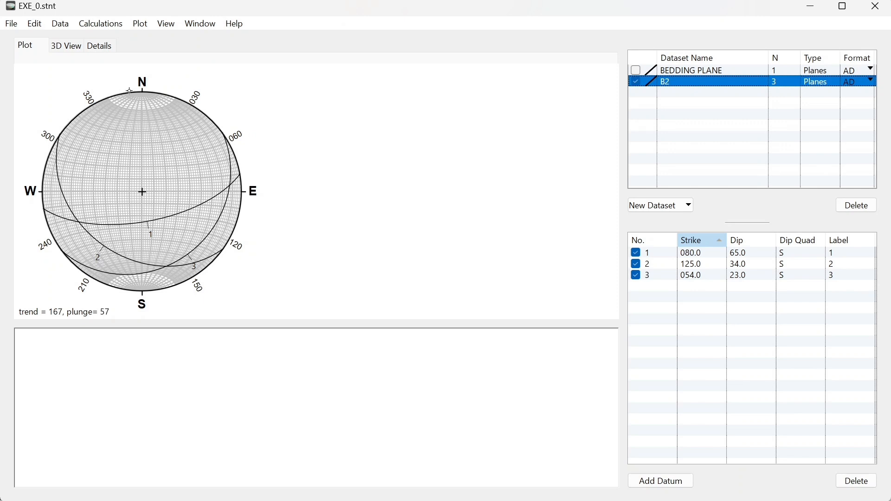
pyautogui.click(99, 26)
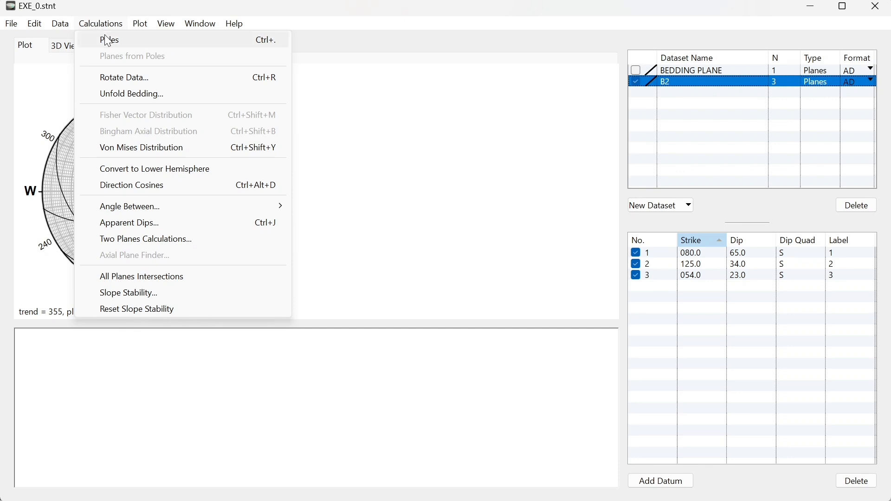
pyautogui.click(108, 41)
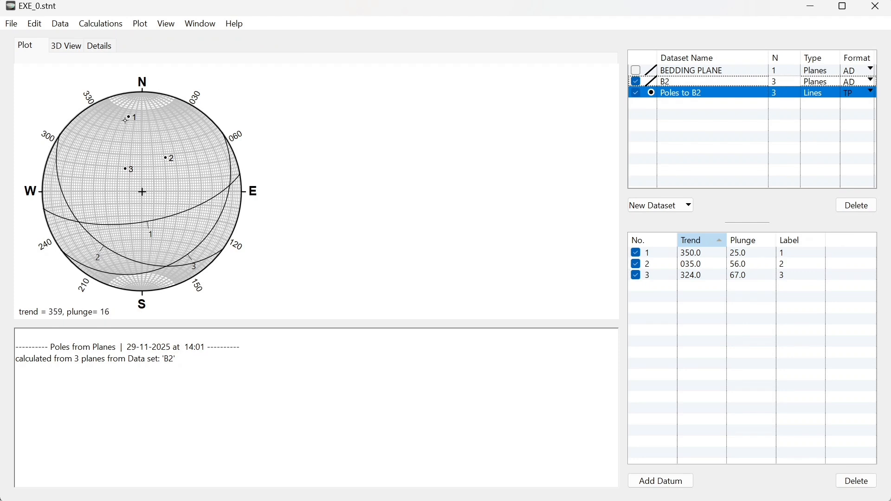
# - Highlight poles 1, 2 and 3 of the Poles to B2 dataset one by one to check their positions on the stereonet
pyautogui.click(666, 254)
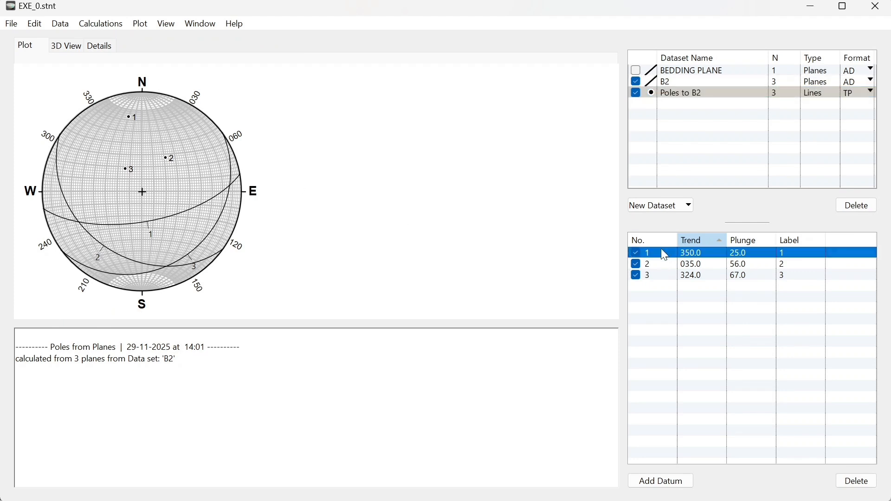
pyautogui.click(675, 93)
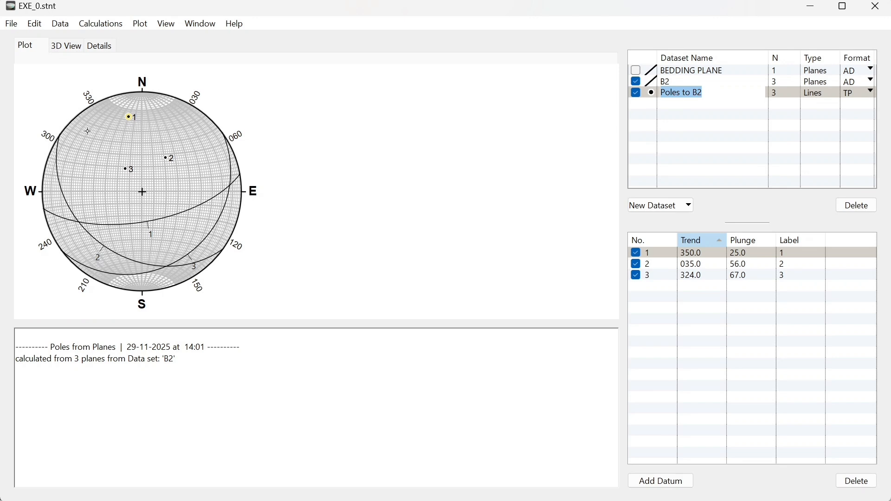
pyautogui.click(692, 266)
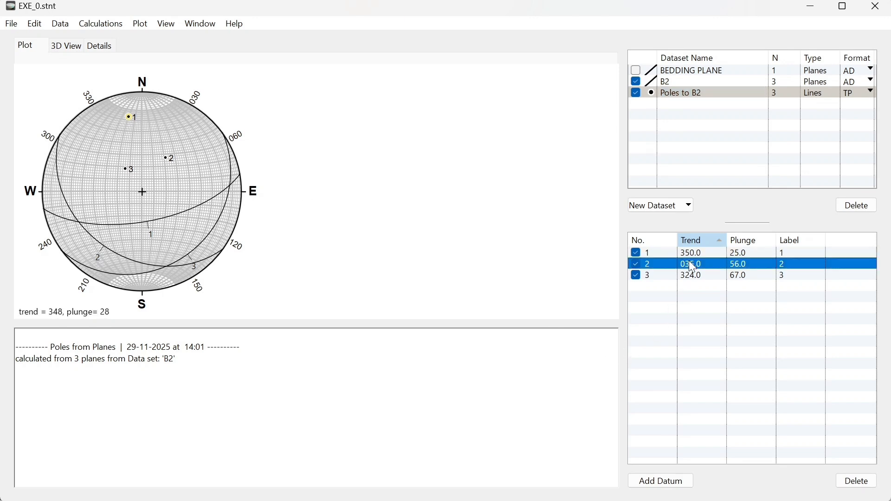
pyautogui.click(705, 279)
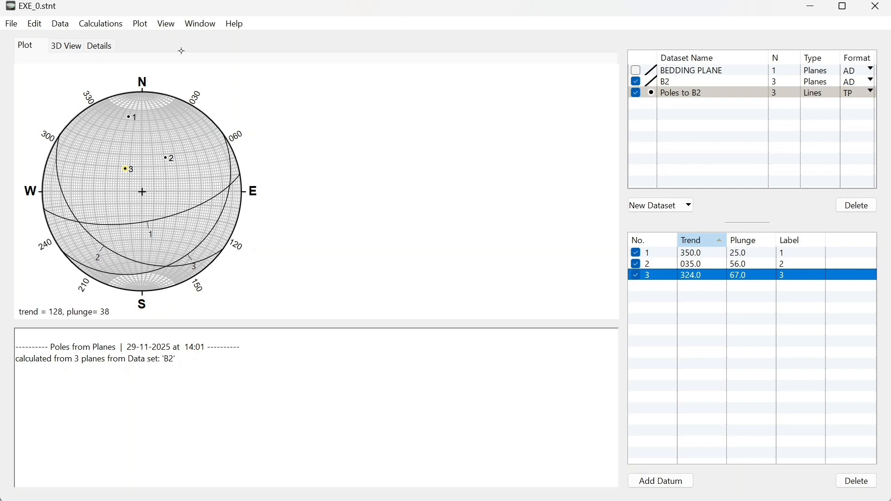
# - Calculate planes from the Poles to B2 dataset, and hide the resulting planes while keeping B2 and its poles displayed
pyautogui.click(96, 24)
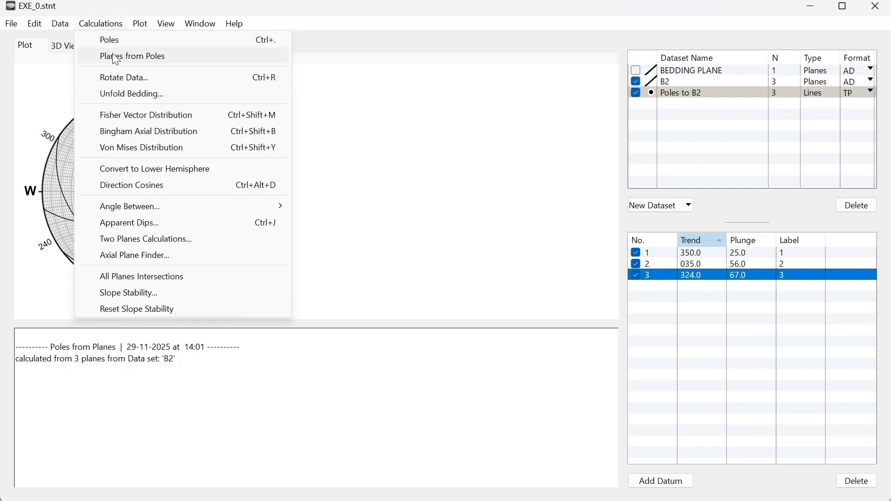
pyautogui.click(143, 56)
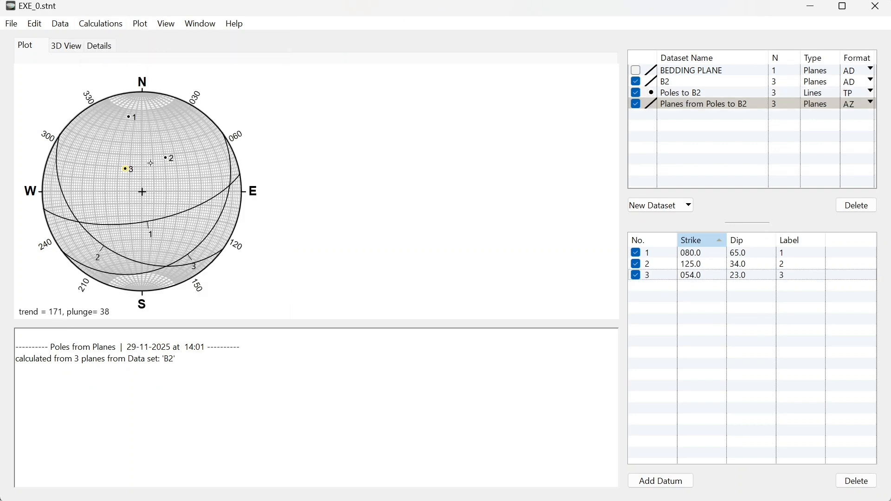
pyautogui.click(636, 83)
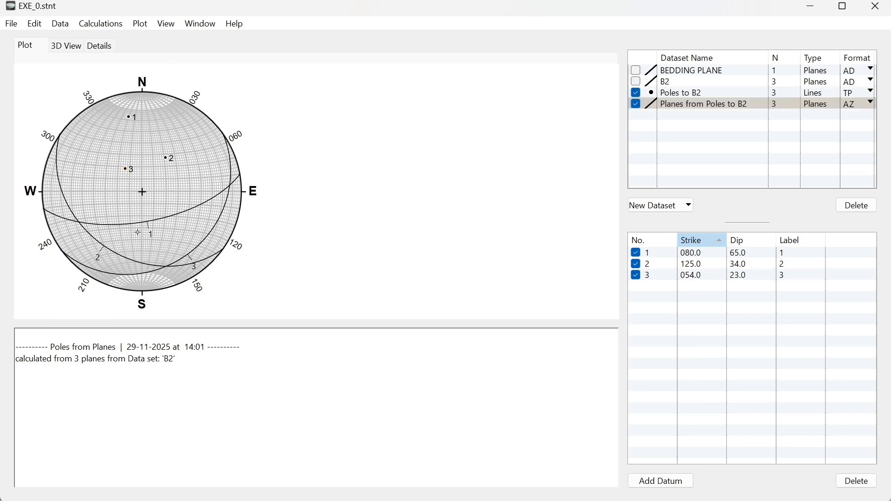
pyautogui.click(636, 104)
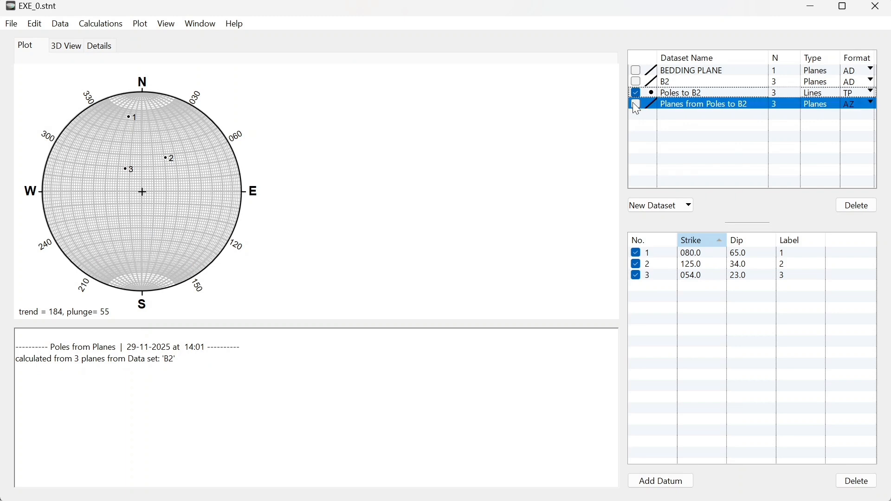
pyautogui.click(636, 105)
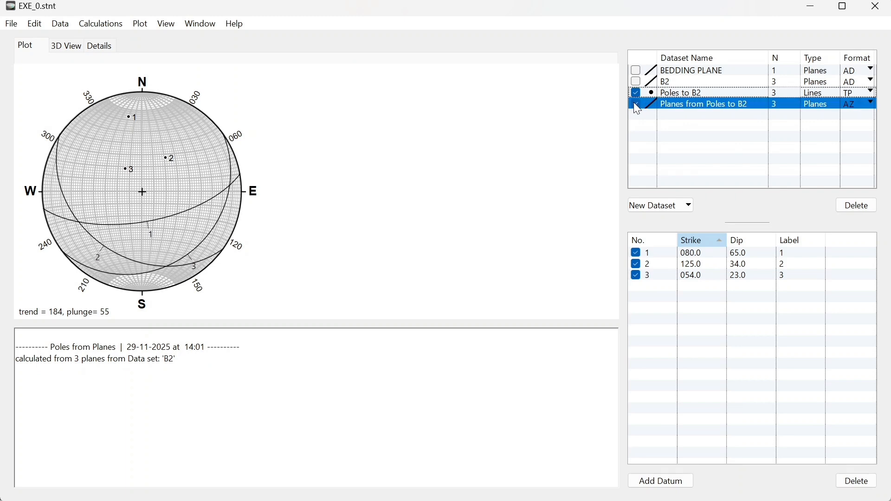
pyautogui.click(636, 104)
pyautogui.click(636, 81)
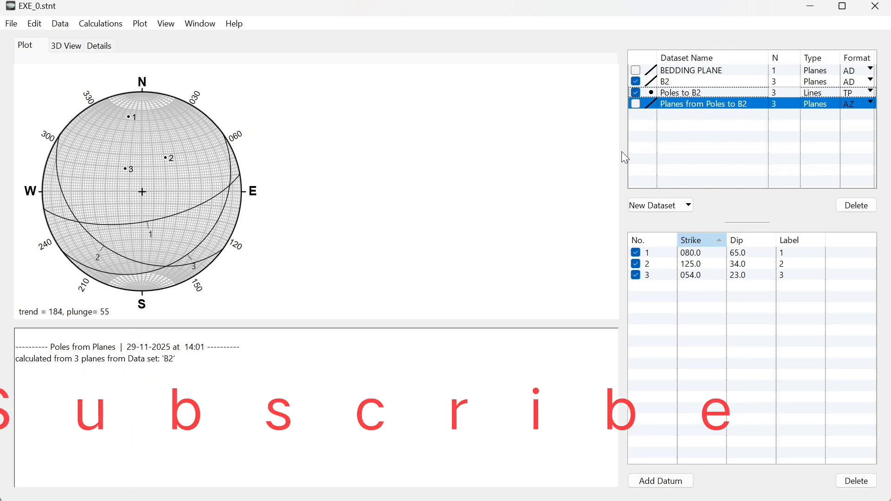
pyautogui.click(512, 161)
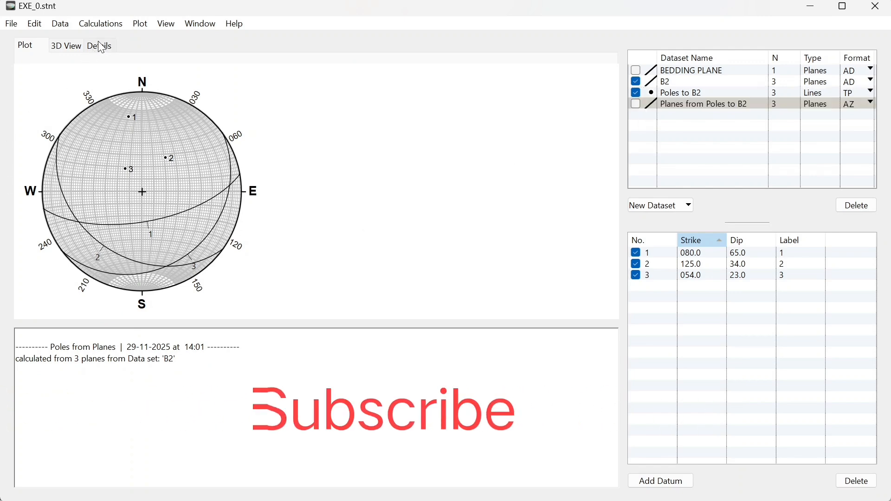
pyautogui.click(102, 24)
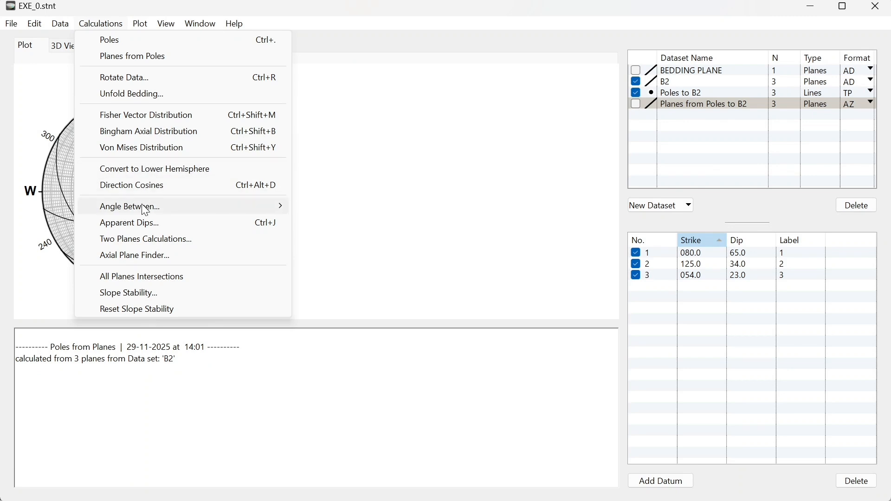
pyautogui.moveTo(138, 212)
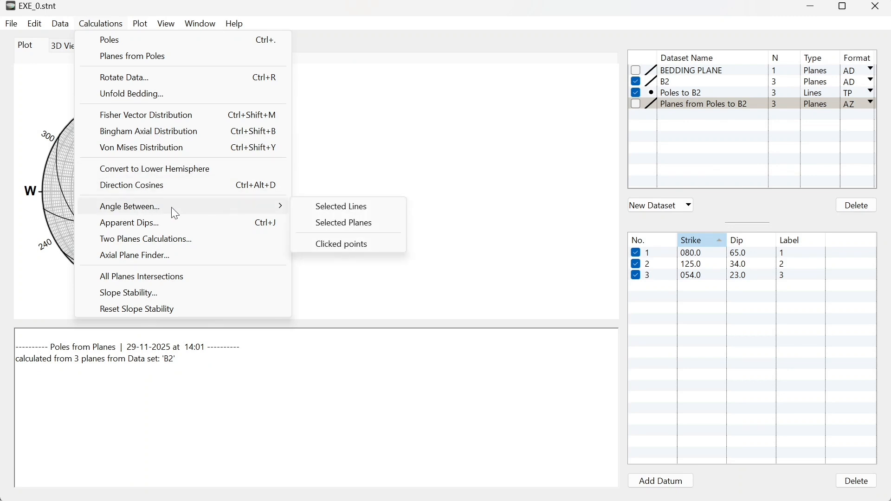
pyautogui.click(382, 292)
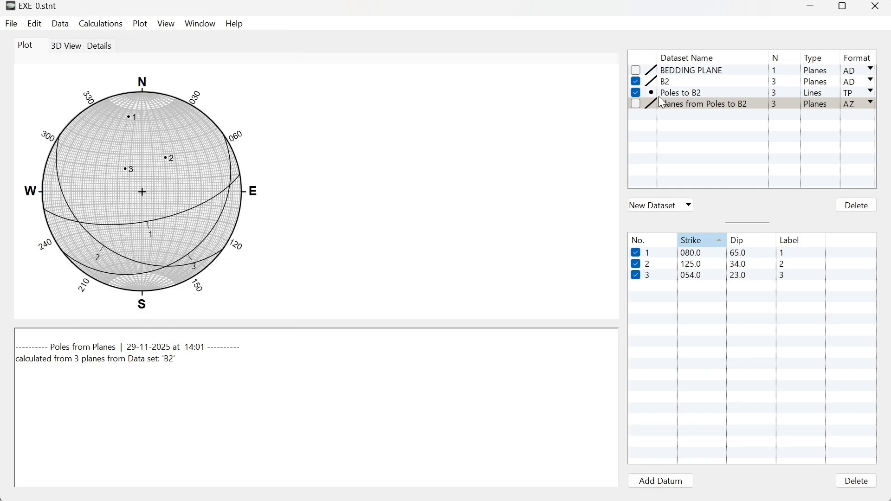
# - Calculate the angle between planes 1 and 2 of the B2 dataset
pyautogui.doubleClick(671, 83)
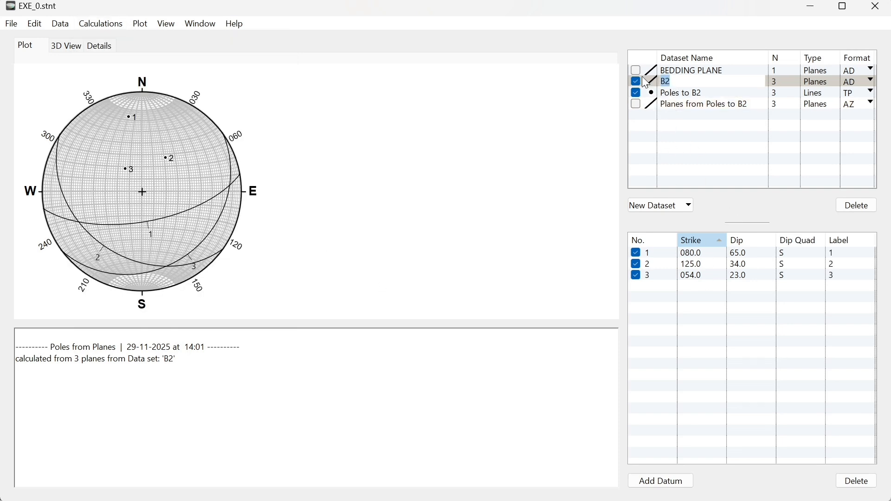
pyautogui.press('Return')
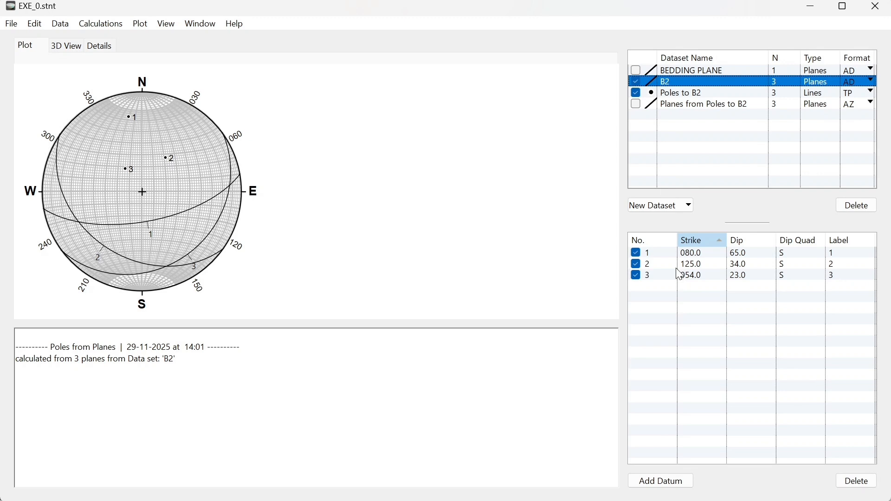
pyautogui.moveTo(673, 254); pyautogui.dragTo(674, 263)
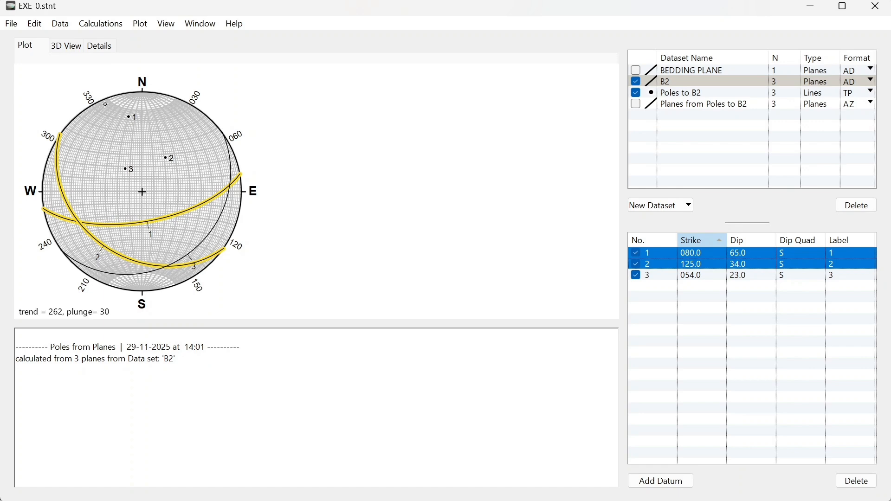
pyautogui.click(102, 28)
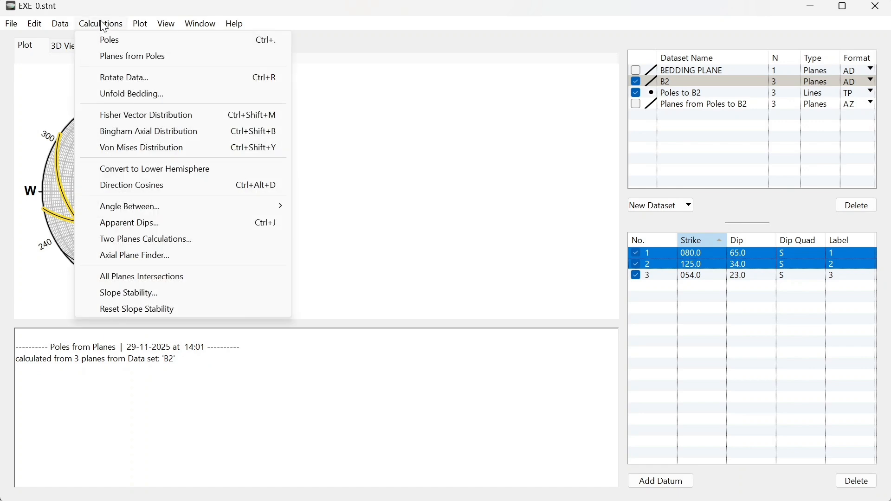
pyautogui.moveTo(251, 204)
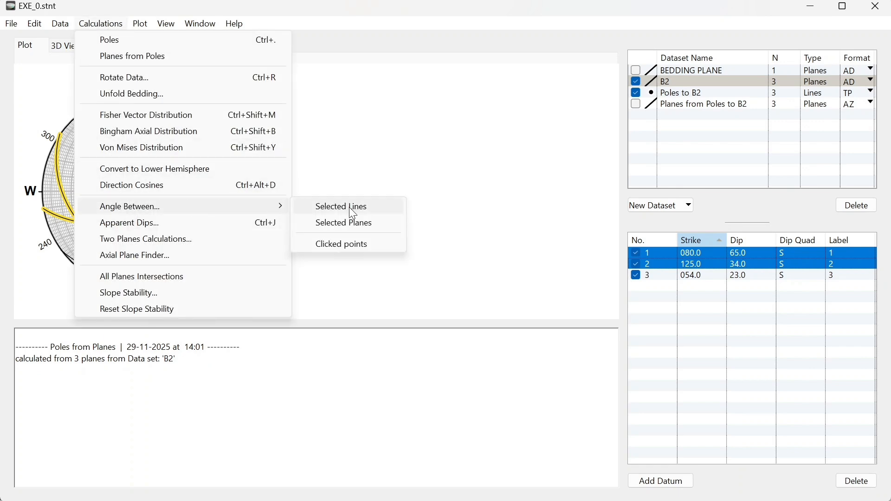
pyautogui.click(345, 222)
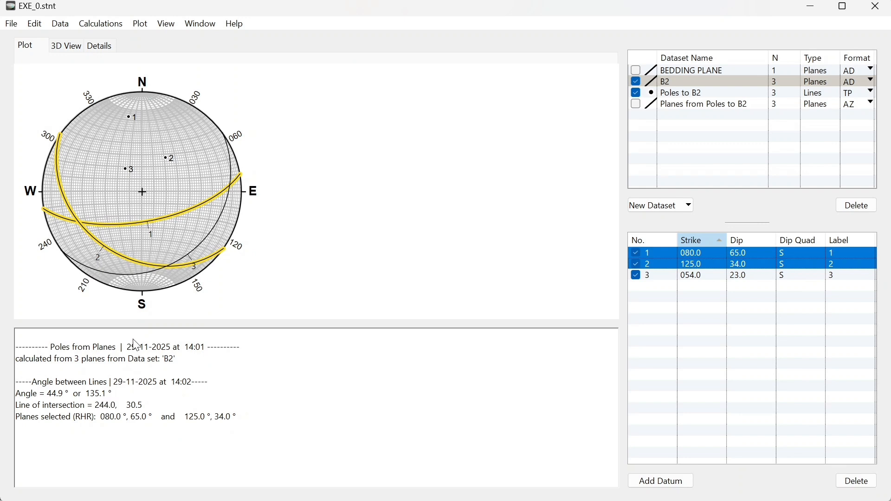
# - Calculate all plane intersections for B2, hide the Poles to B2 dataset and clear the highlighted planes
pyautogui.click(100, 24)
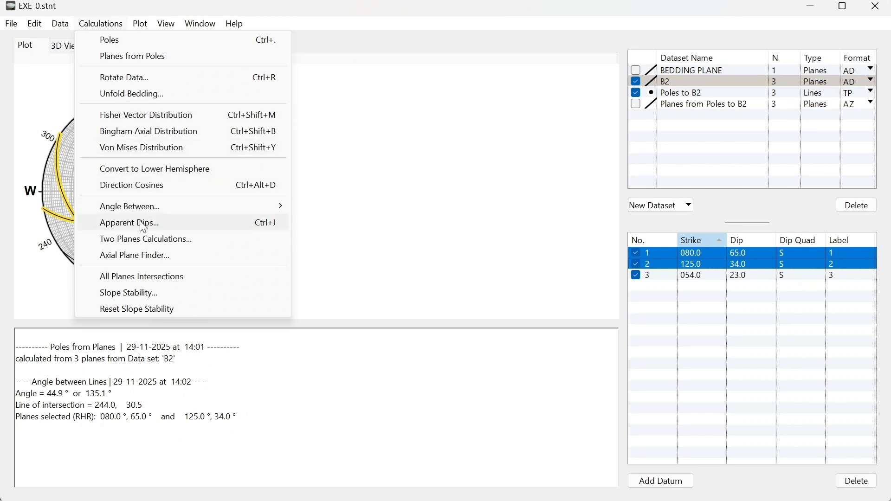
pyautogui.click(131, 277)
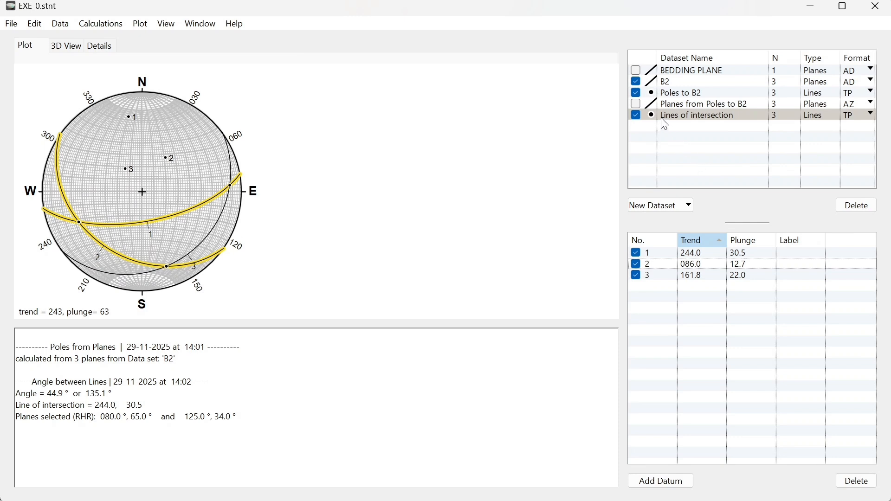
pyautogui.click(636, 93)
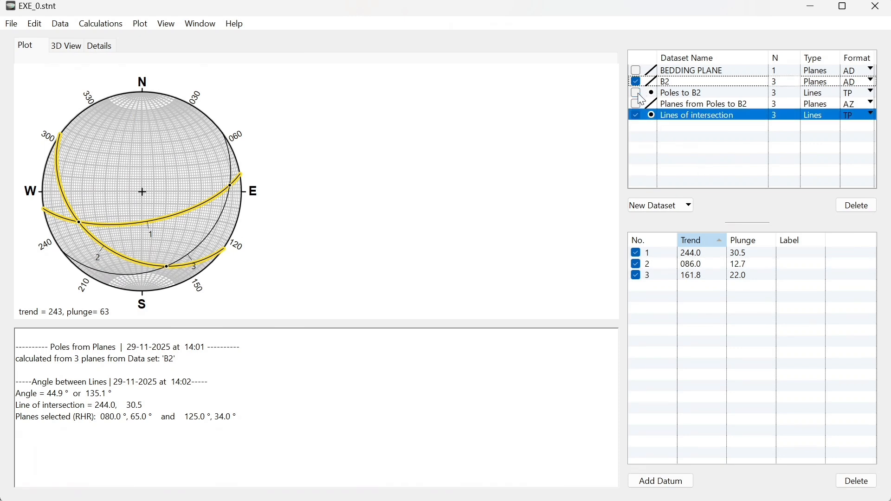
pyautogui.click(113, 272)
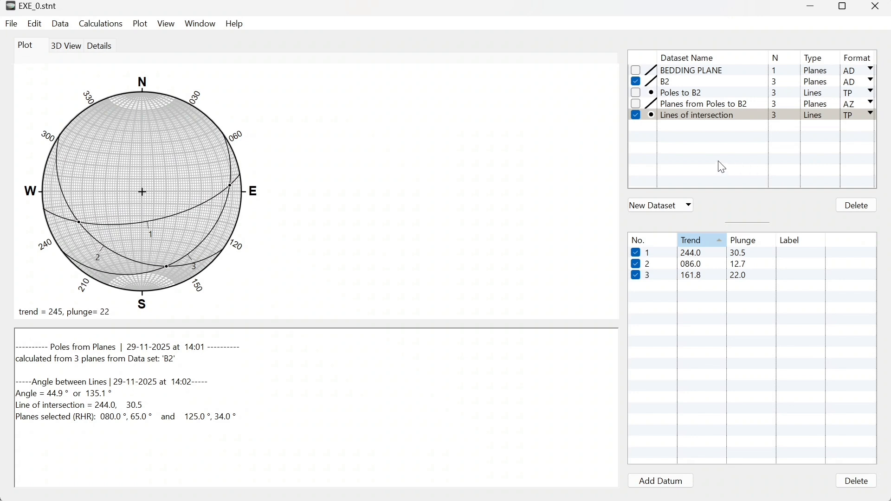
# - Highlight the first and second entries of the Lines of intersection dataset to locate them on the stereonet
pyautogui.doubleClick(692, 115)
pyautogui.click(645, 115)
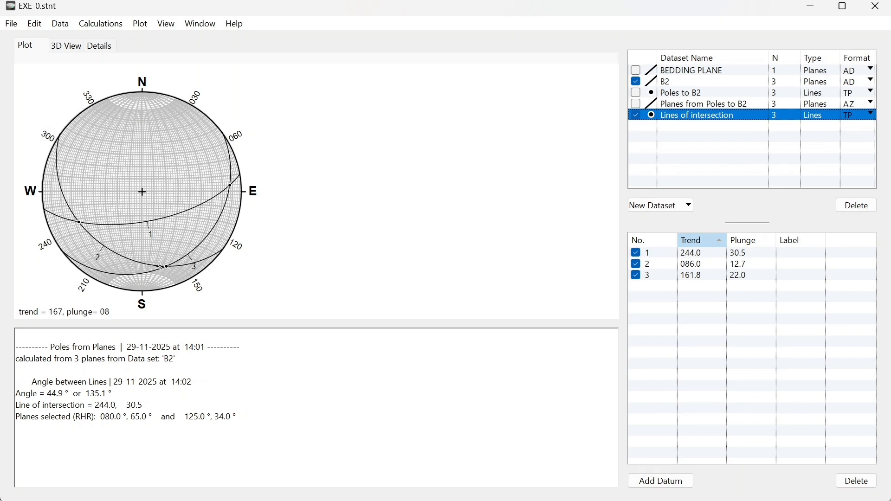
pyautogui.click(699, 256)
pyautogui.click(692, 266)
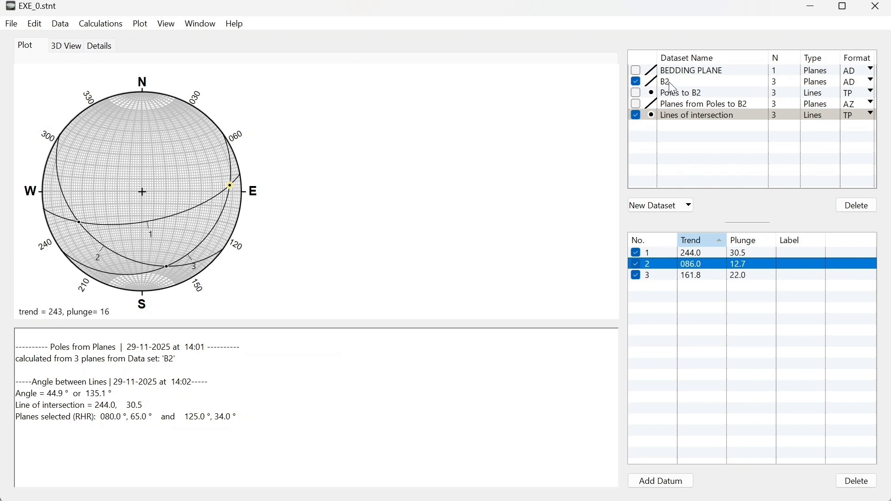
# - Hide the Lines of intersection dataset and add the acute-angle bisector of B2 planes 1 and 2 to the plot and plot record
pyautogui.click(636, 84)
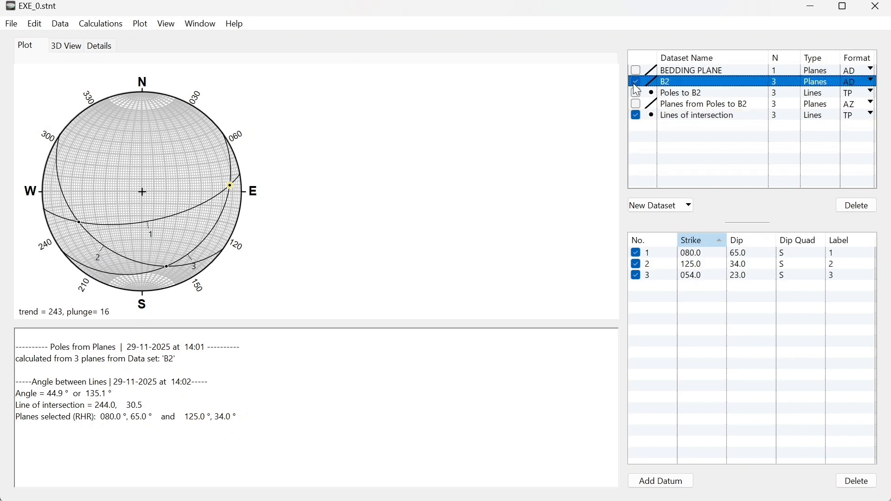
pyautogui.click(636, 115)
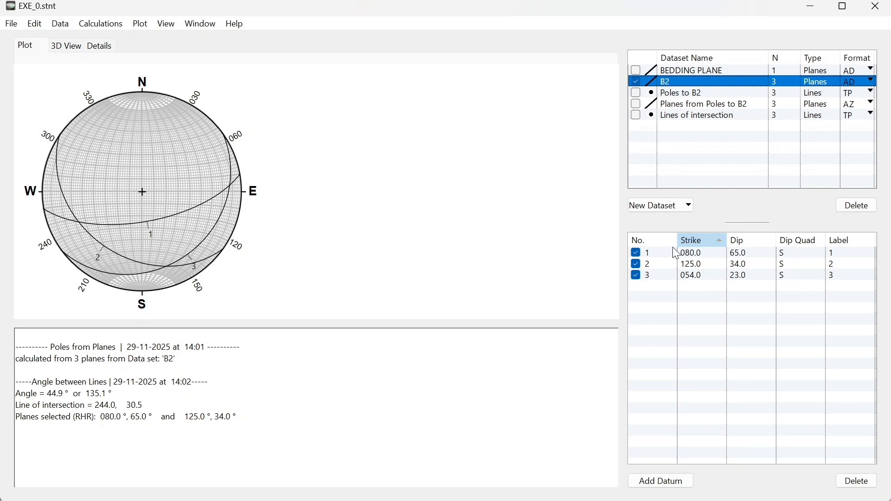
pyautogui.moveTo(673, 247); pyautogui.dragTo(664, 260)
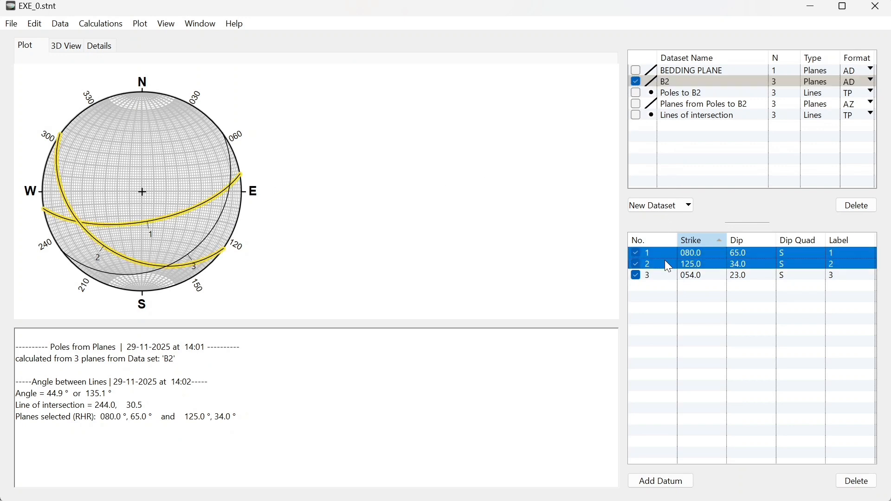
pyautogui.click(94, 22)
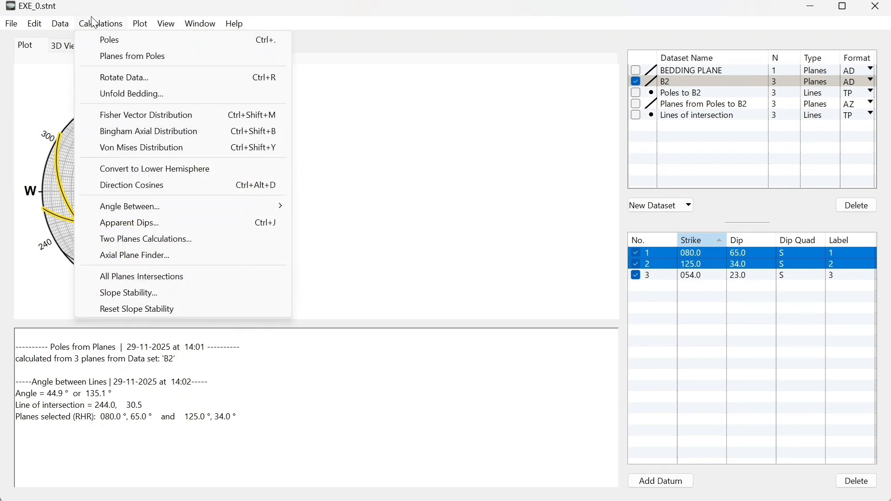
pyautogui.click(145, 240)
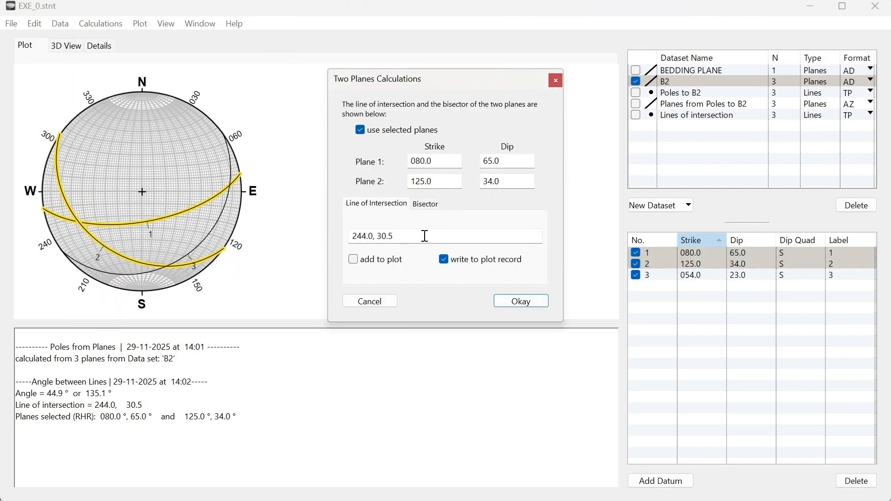
pyautogui.click(431, 207)
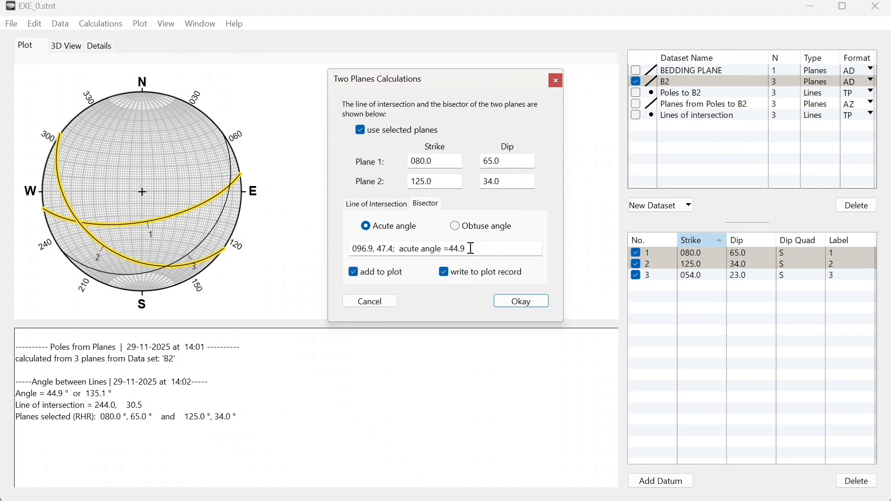
pyautogui.click(523, 302)
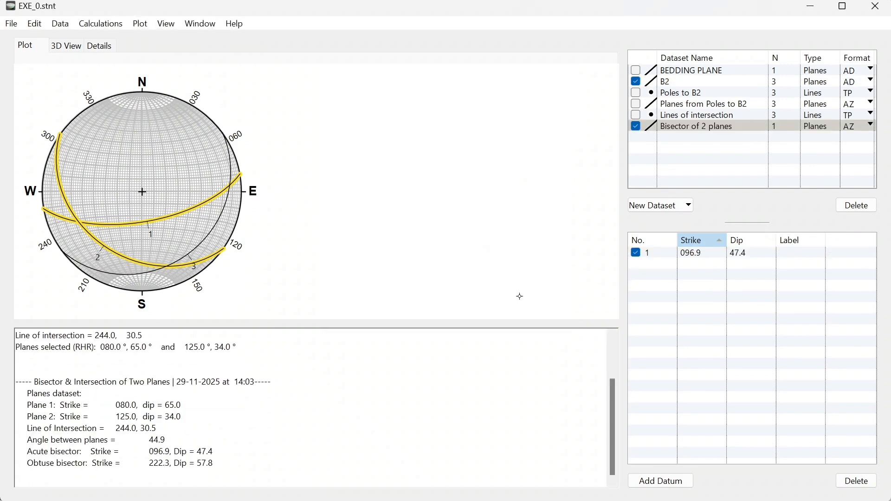
pyautogui.scroll(1, 241, 435)
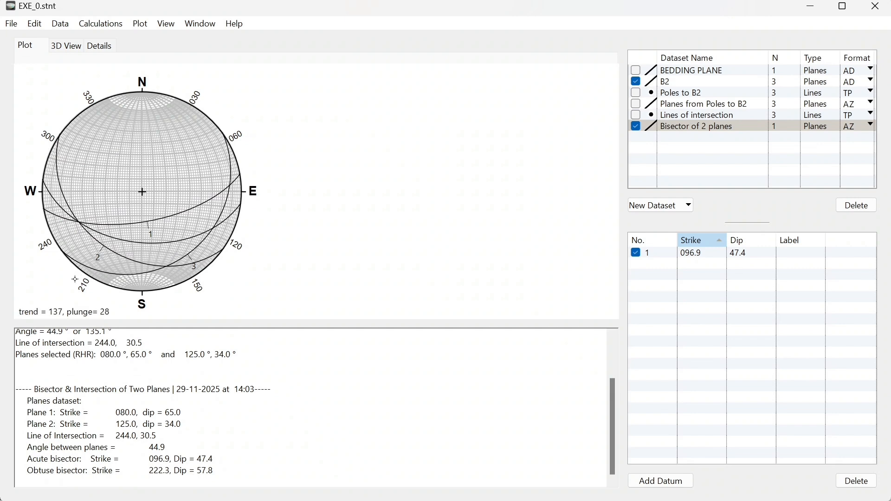
# - Temporarily hide the B2 planes to view the acute bisector alone on the stereonet, and display B2 again
pyautogui.click(638, 83)
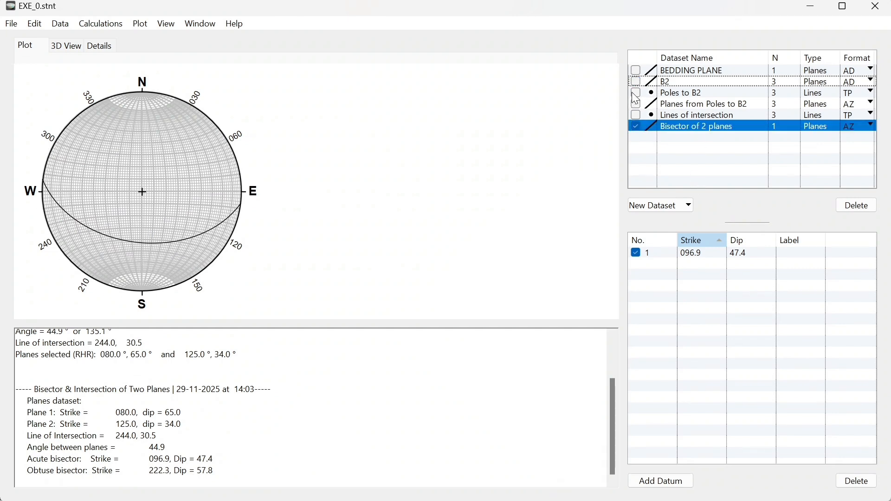
pyautogui.click(637, 94)
pyautogui.click(638, 93)
pyautogui.click(638, 82)
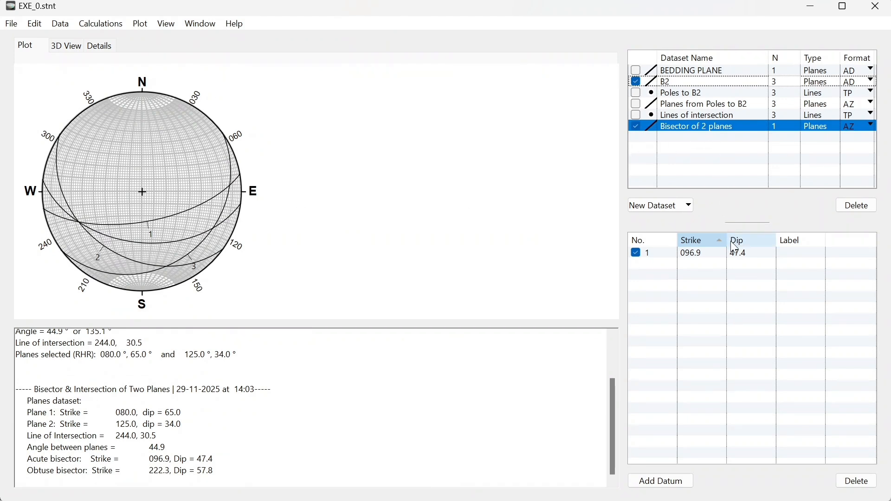
# - Label the acute bisector plane AB and clear its highlight on the stereonet
pyautogui.click(793, 254)
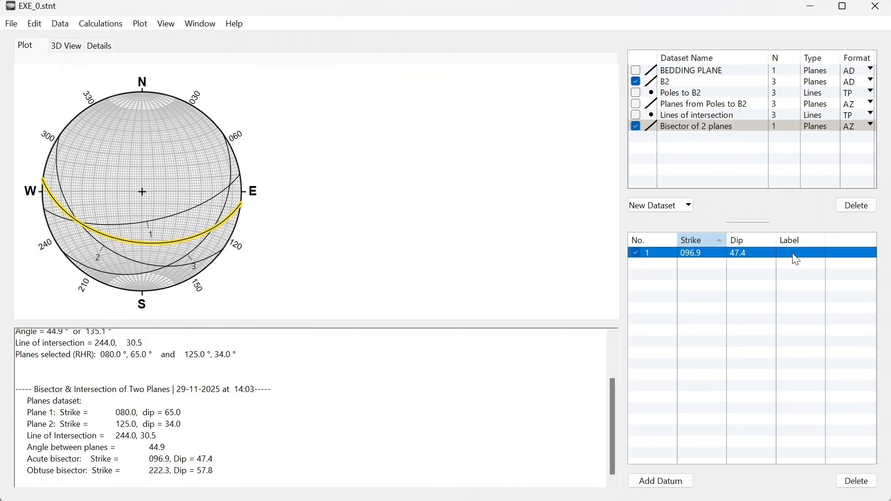
pyautogui.click(793, 254)
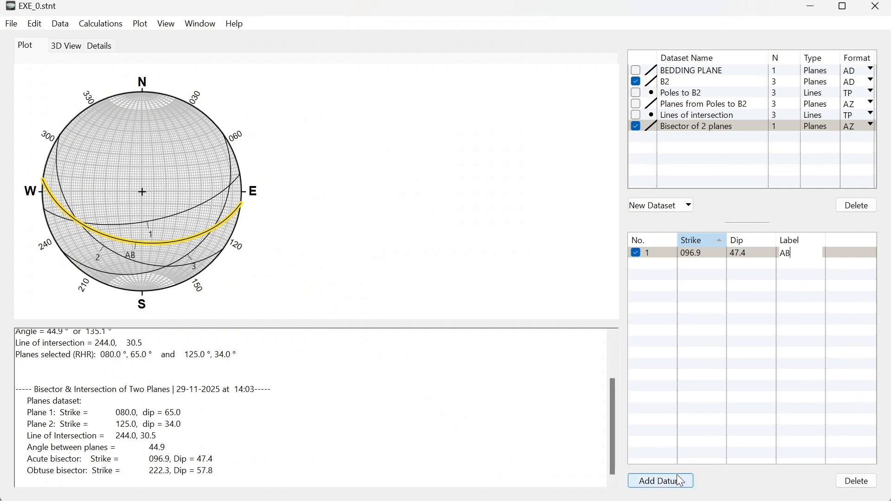
pyautogui.click(553, 270)
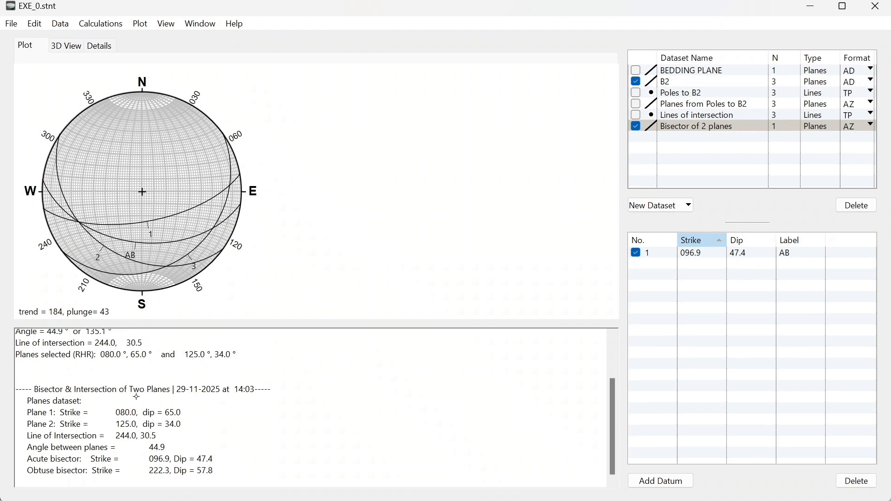
pyautogui.click(111, 25)
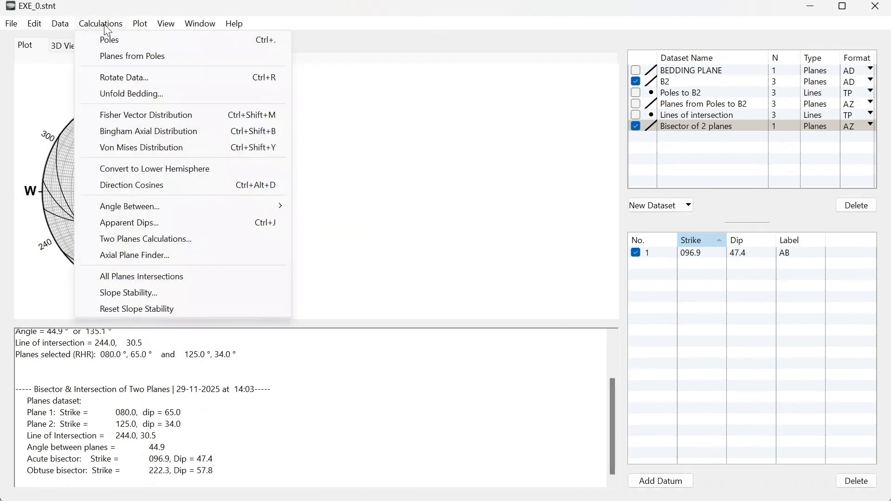
pyautogui.click(155, 240)
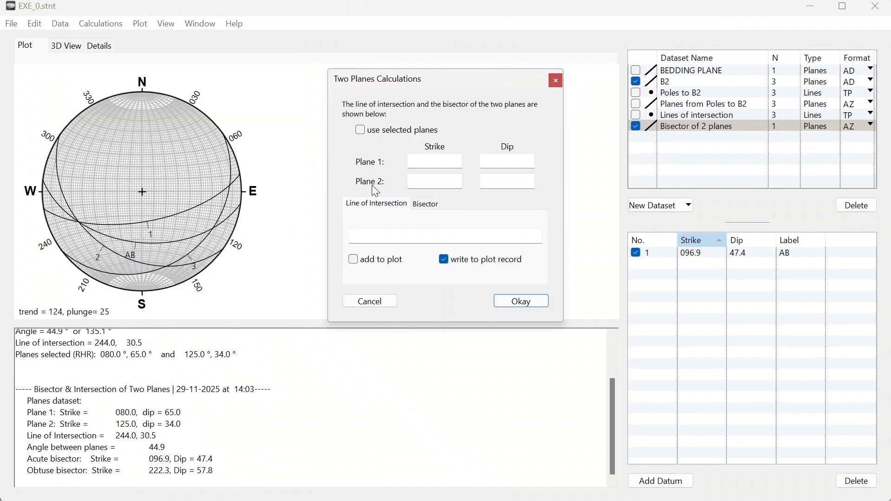
pyautogui.click(427, 204)
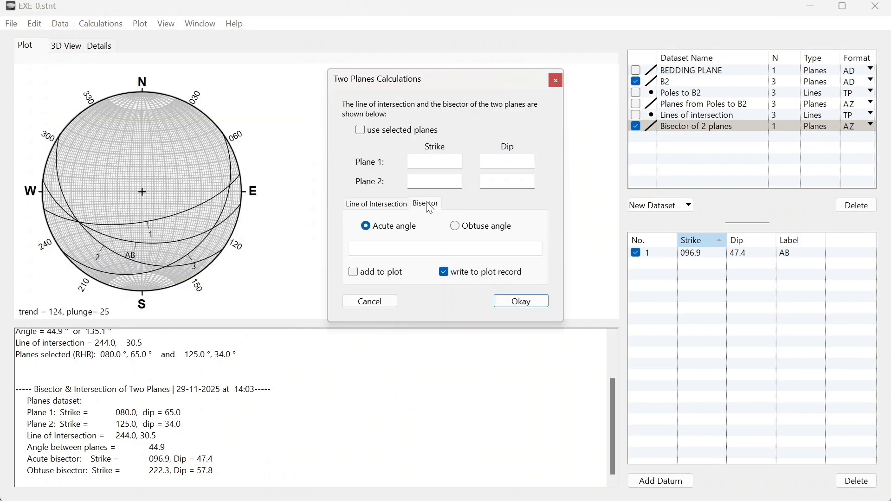
pyautogui.click(457, 227)
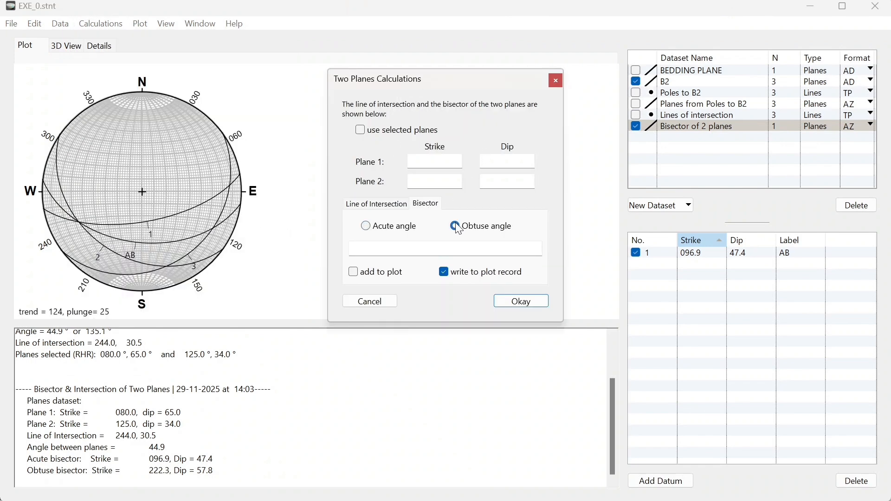
pyautogui.click(378, 300)
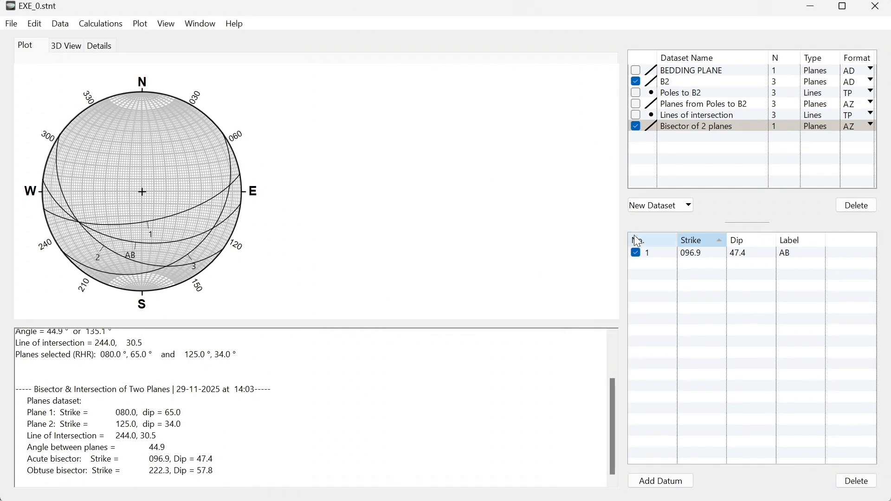
# - Calculate the obtuse-angle bisector of planes 1 and 2 in the B2 dataset, adding it to the plot and the plot record
pyautogui.click(645, 83)
pyautogui.click(667, 253)
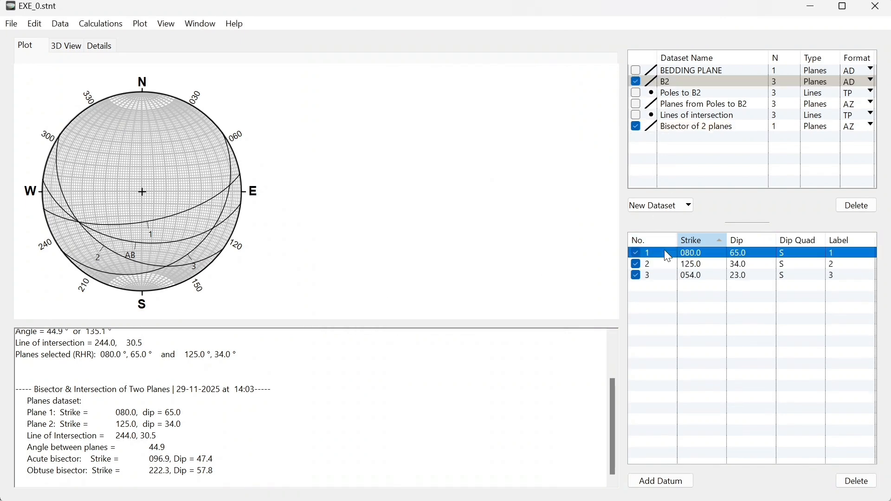
pyautogui.keyDown('shift'); pyautogui.click(667, 261); pyautogui.keyUp('shift')
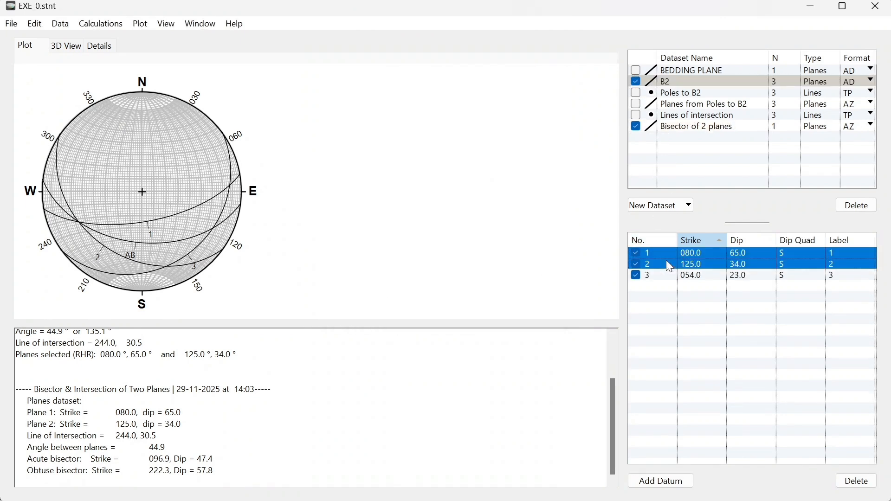
pyautogui.click(103, 23)
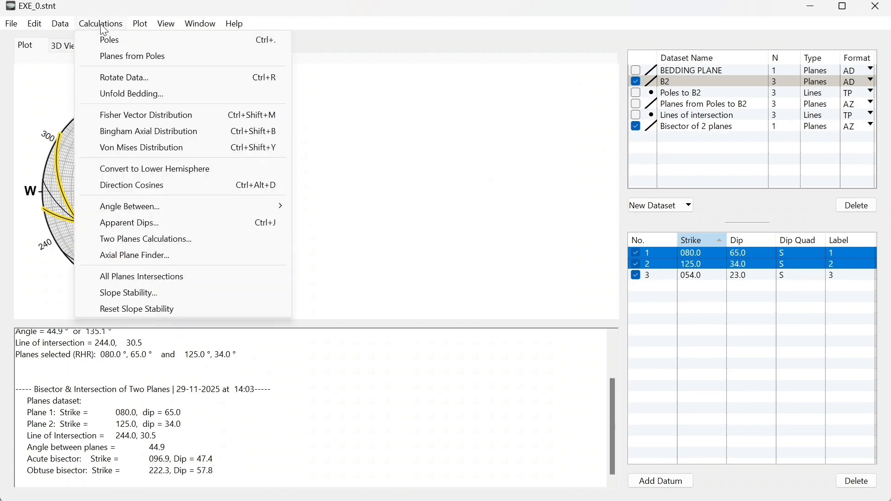
pyautogui.click(148, 239)
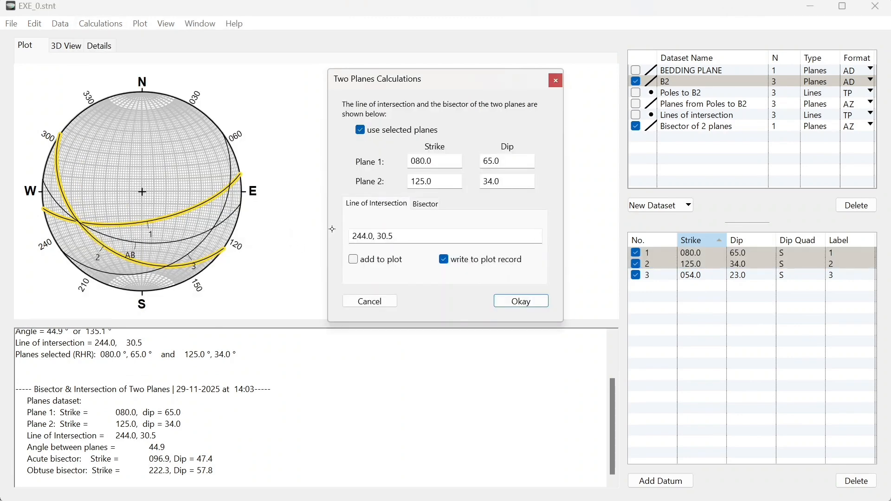
pyautogui.click(428, 204)
pyautogui.click(452, 228)
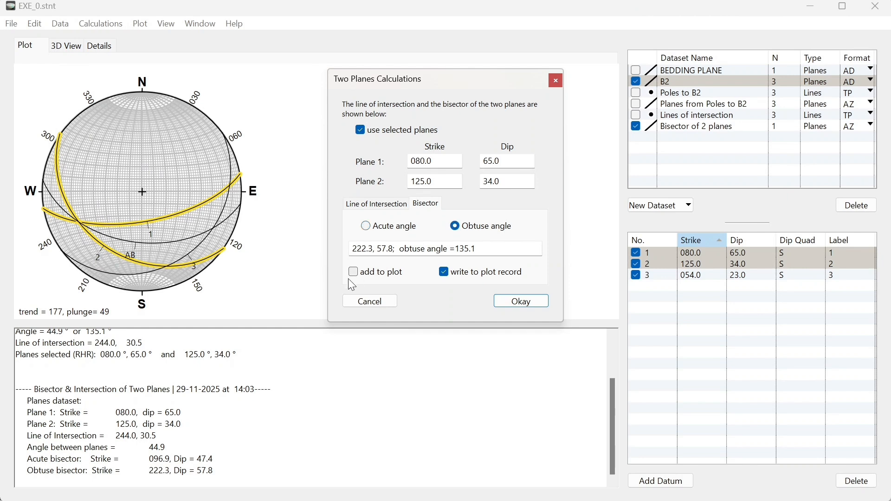
pyautogui.click(515, 301)
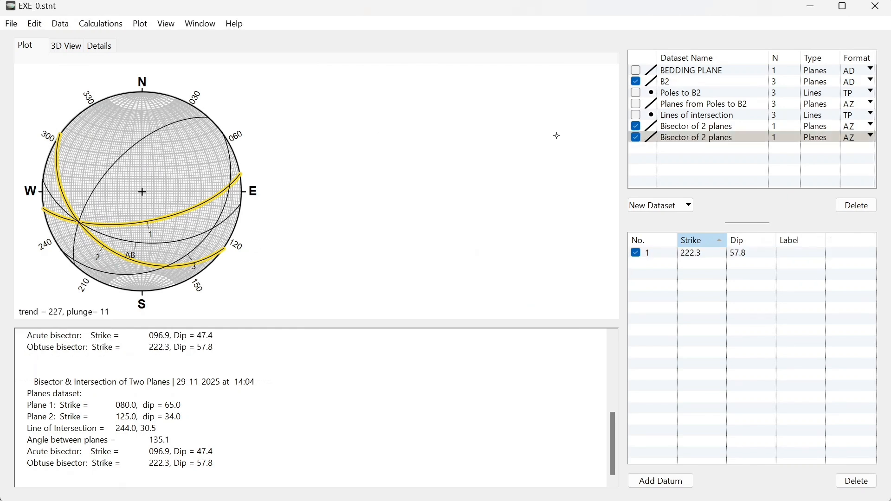
# - Label the obtuse bisector plane OB and clear the highlighted planes on the stereonet
pyautogui.click(811, 254)
pyautogui.click(812, 257)
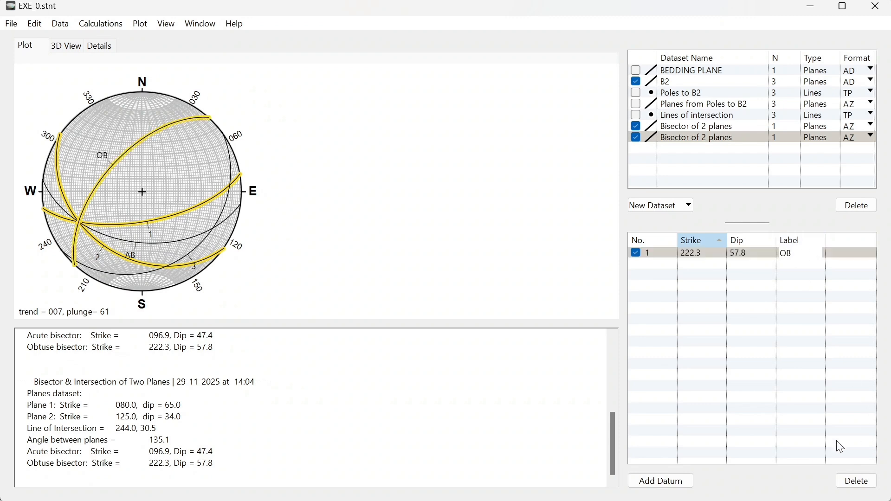
pyautogui.click(183, 405)
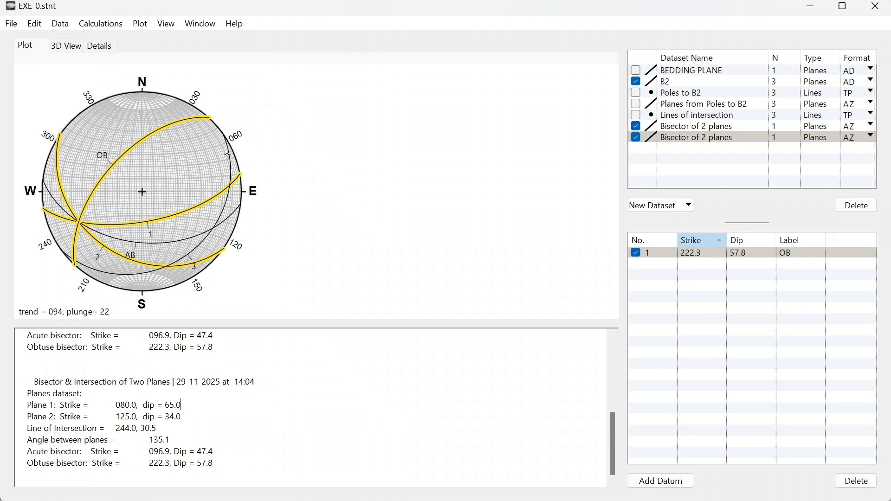
pyautogui.click(230, 178)
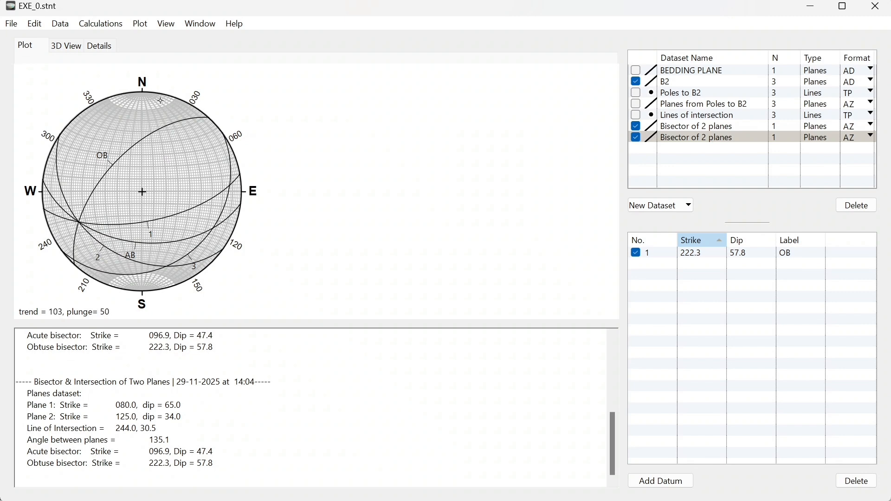
# - In the 3D view, hide plane 3 of B2 and the obtuse bisector, and inspect the acute bisector between planes 1 and 2
pyautogui.click(67, 46)
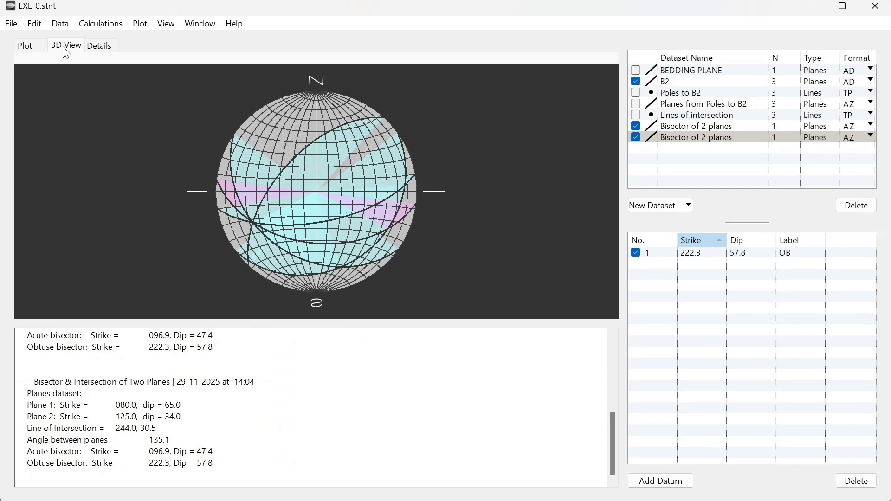
pyautogui.moveTo(416, 242); pyautogui.dragTo(327, 158)
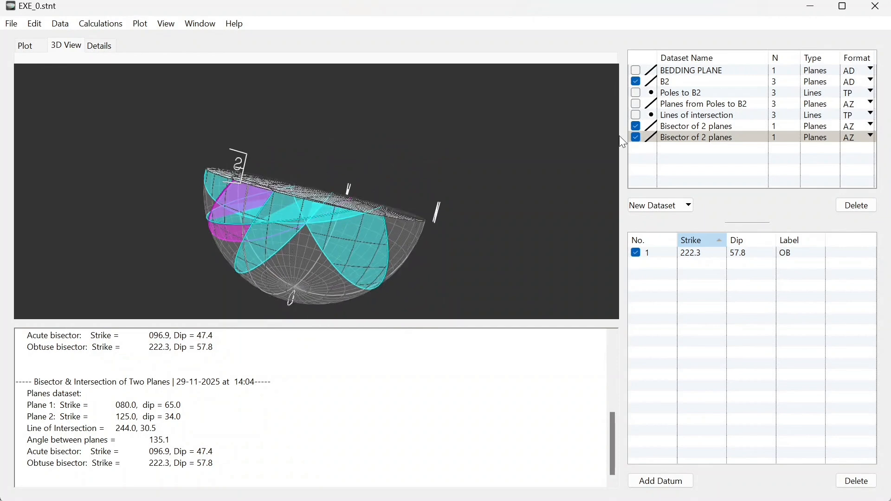
pyautogui.click(635, 81)
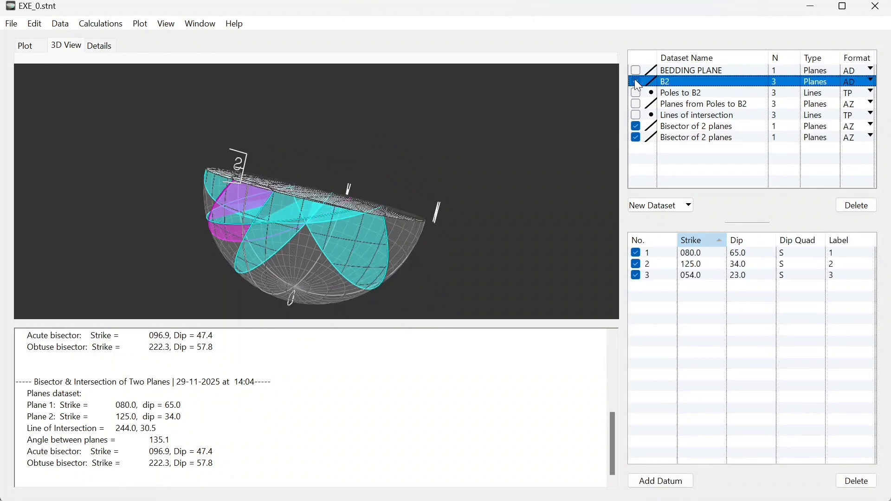
pyautogui.click(637, 276)
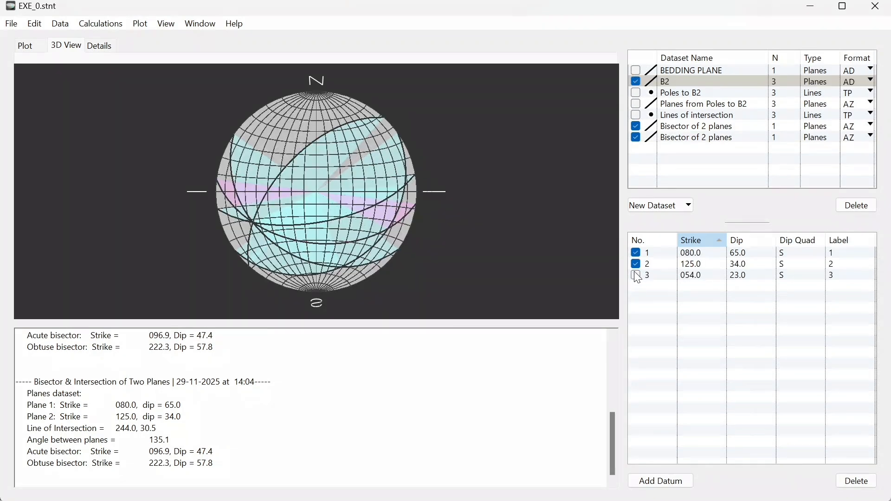
pyautogui.click(636, 137)
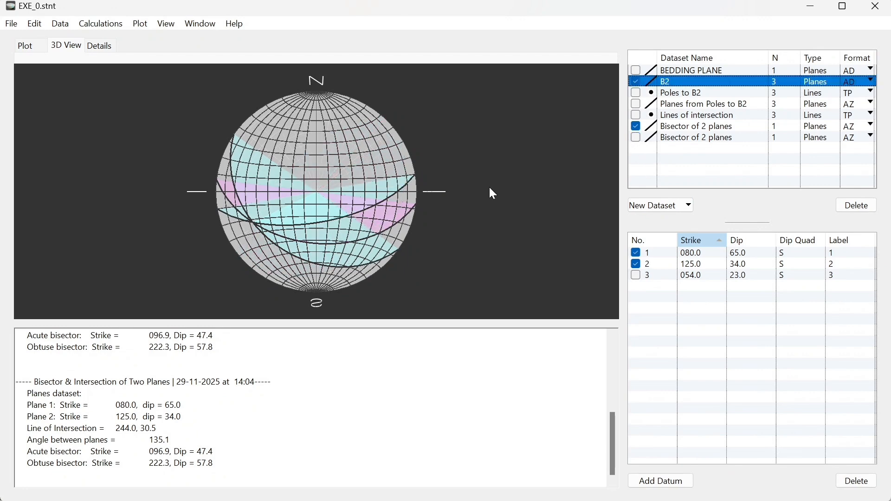
pyautogui.moveTo(489, 185); pyautogui.dragTo(418, 189)
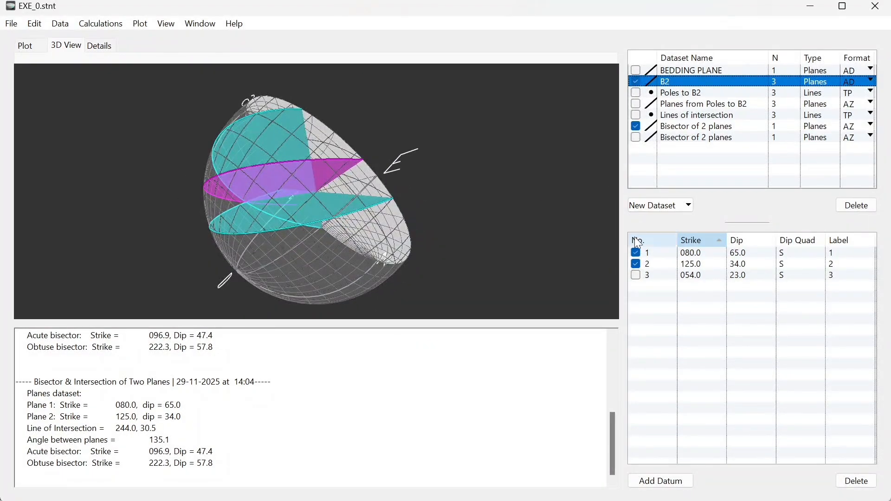
# - Display the obtuse bisector instead of the acute one and inspect it in 3D with B2 planes 1 and 2
pyautogui.click(636, 137)
pyautogui.click(635, 127)
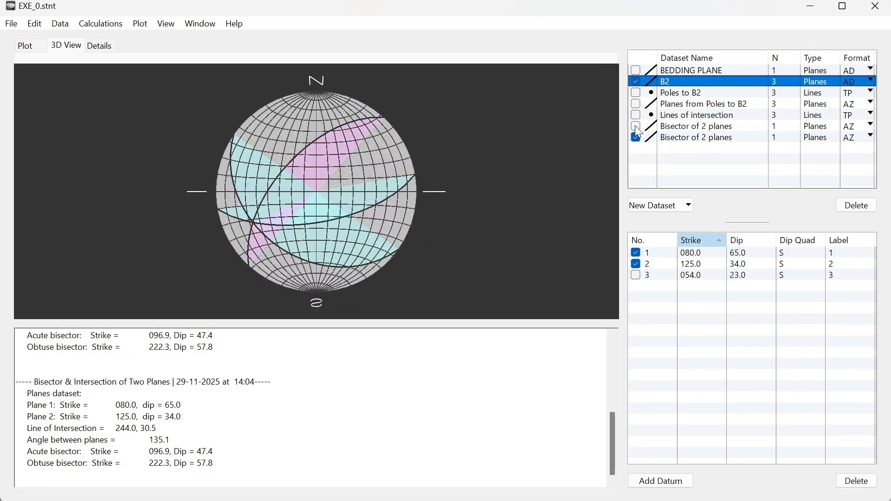
pyautogui.moveTo(491, 198); pyautogui.dragTo(409, 141)
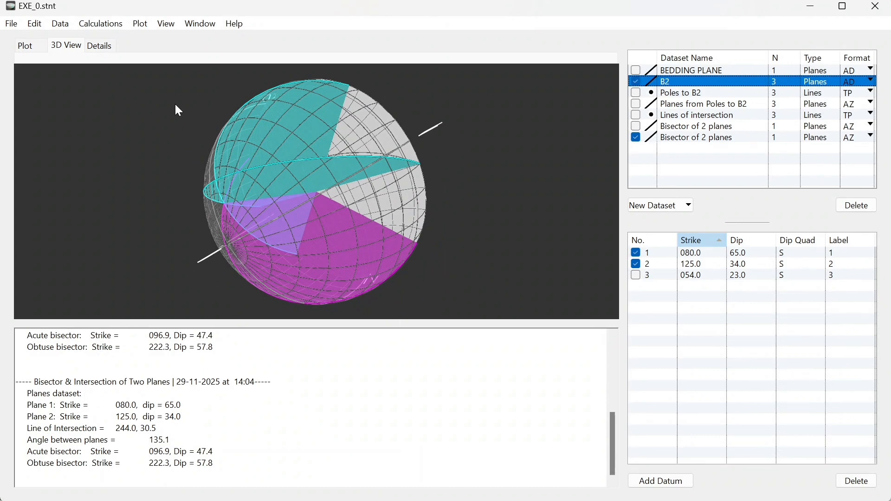
# - Open the list of available calculations with the B2 dataset selected
pyautogui.click(101, 24)
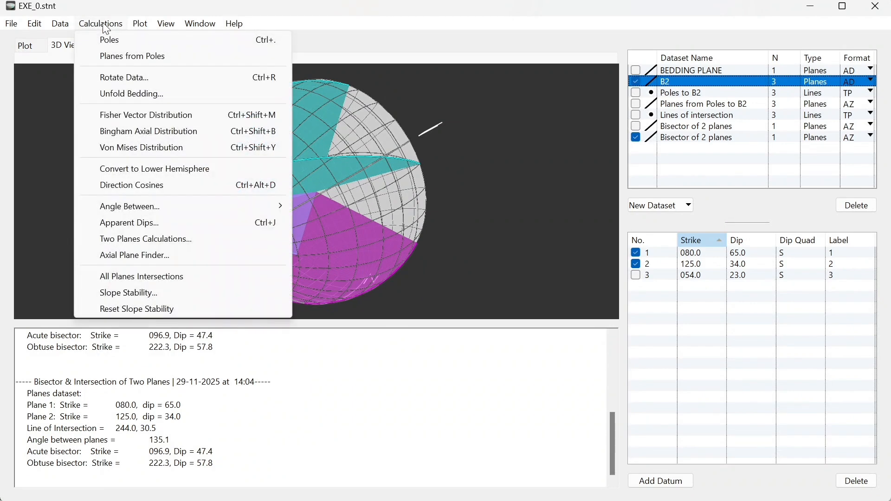